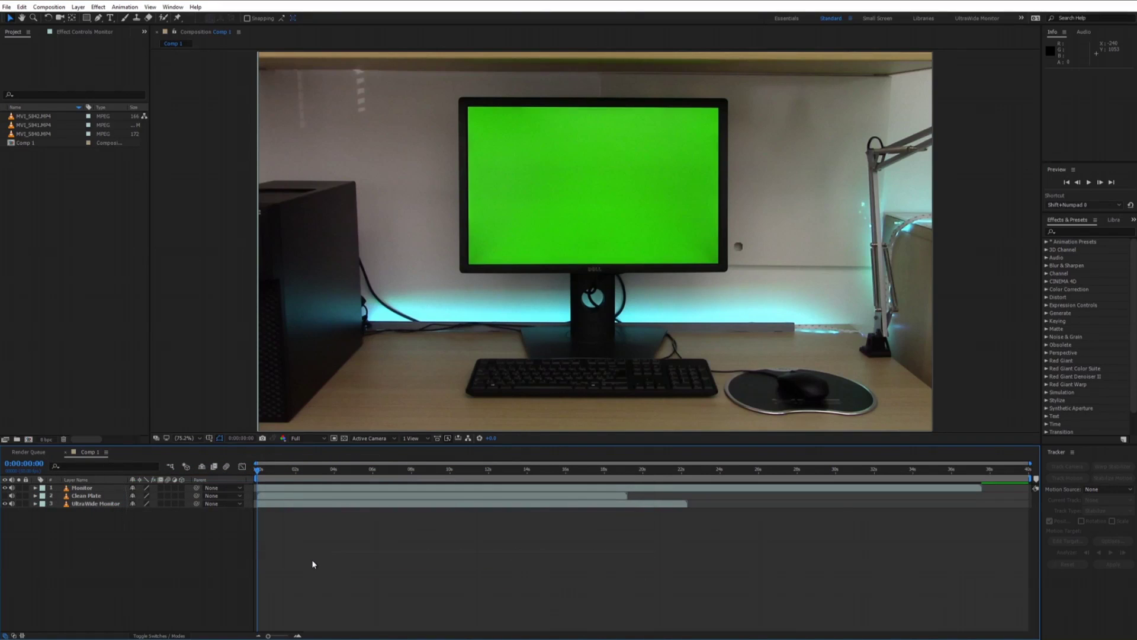
At 0:00:00:31, hide the Monitor layer and lower Clean Plate opacity to 75%.
left_click_drag(264, 474, 270, 472)
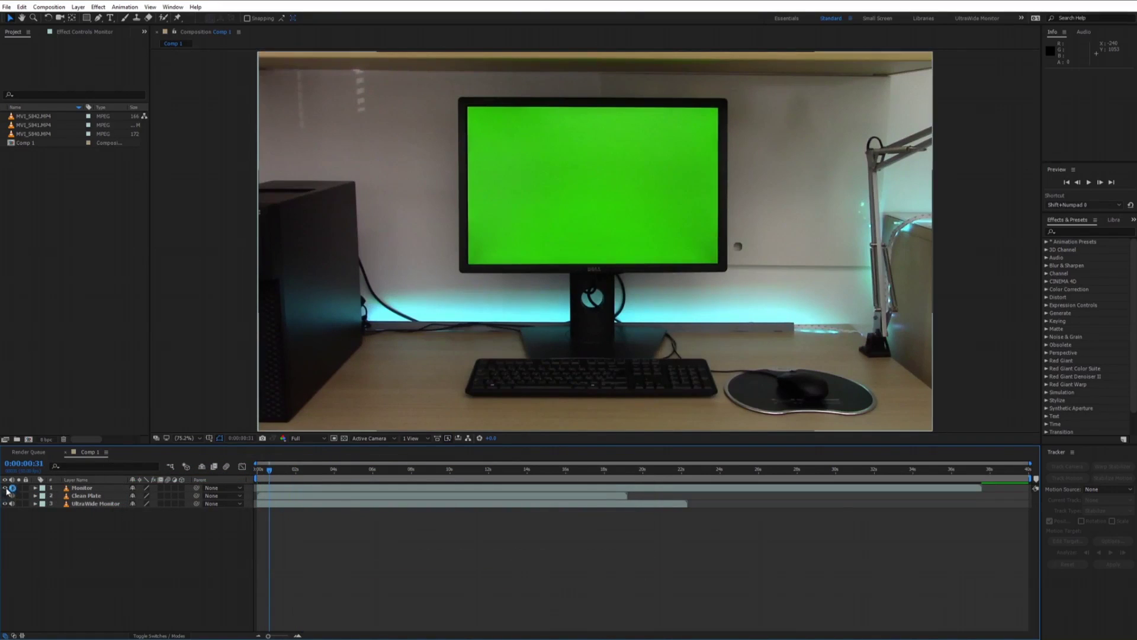
left_click_drag(6, 490, 5, 499)
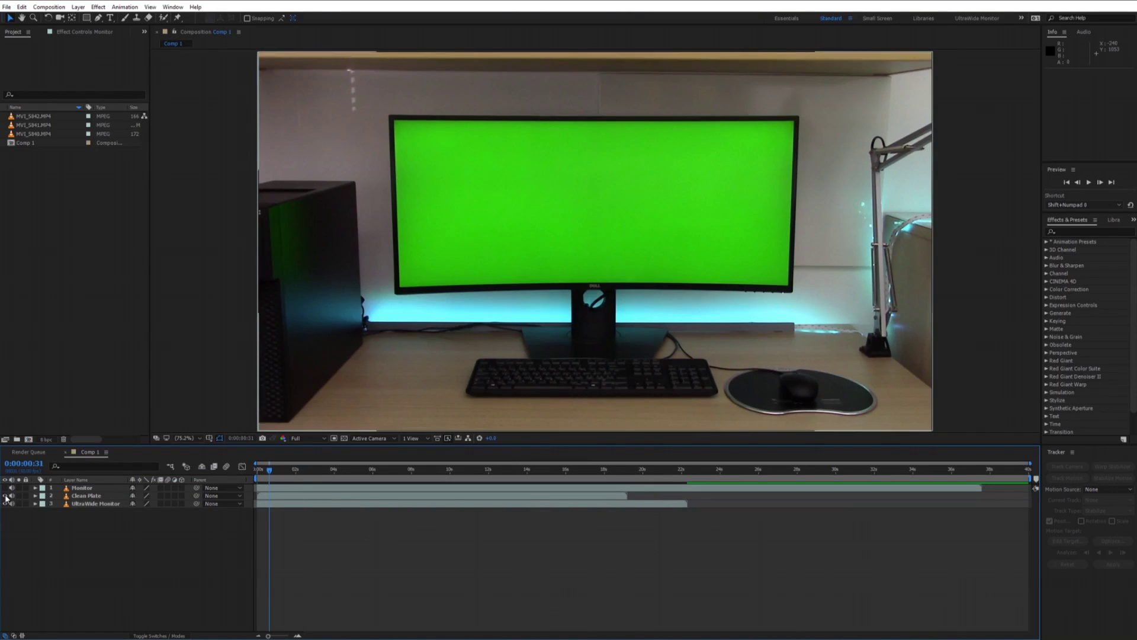
left_click(6, 497)
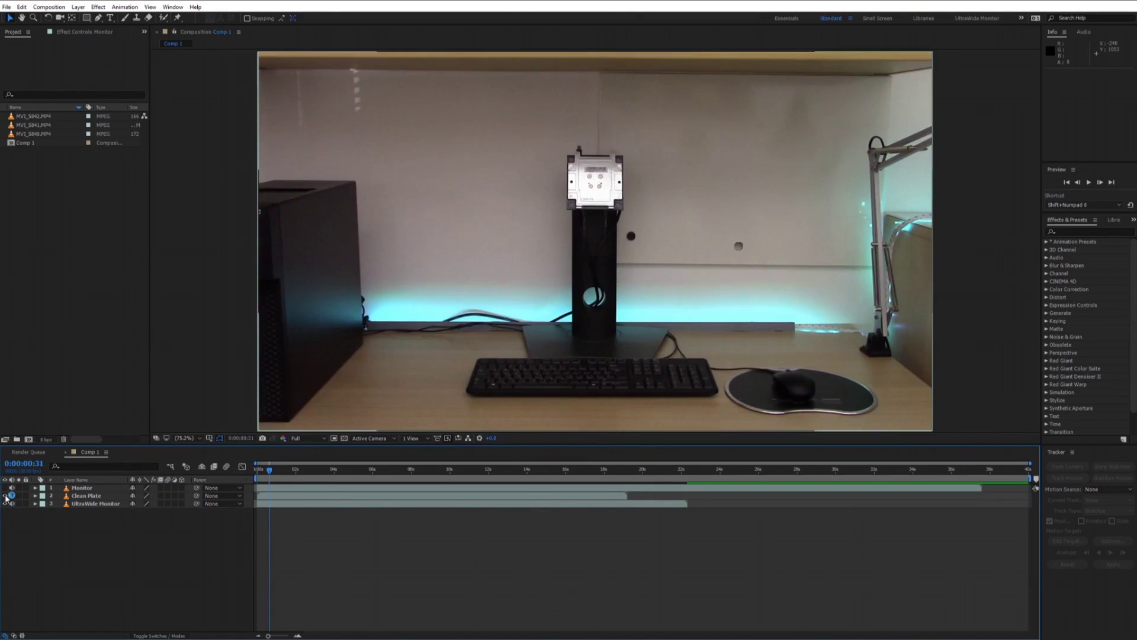
left_click(104, 498)
key("t")
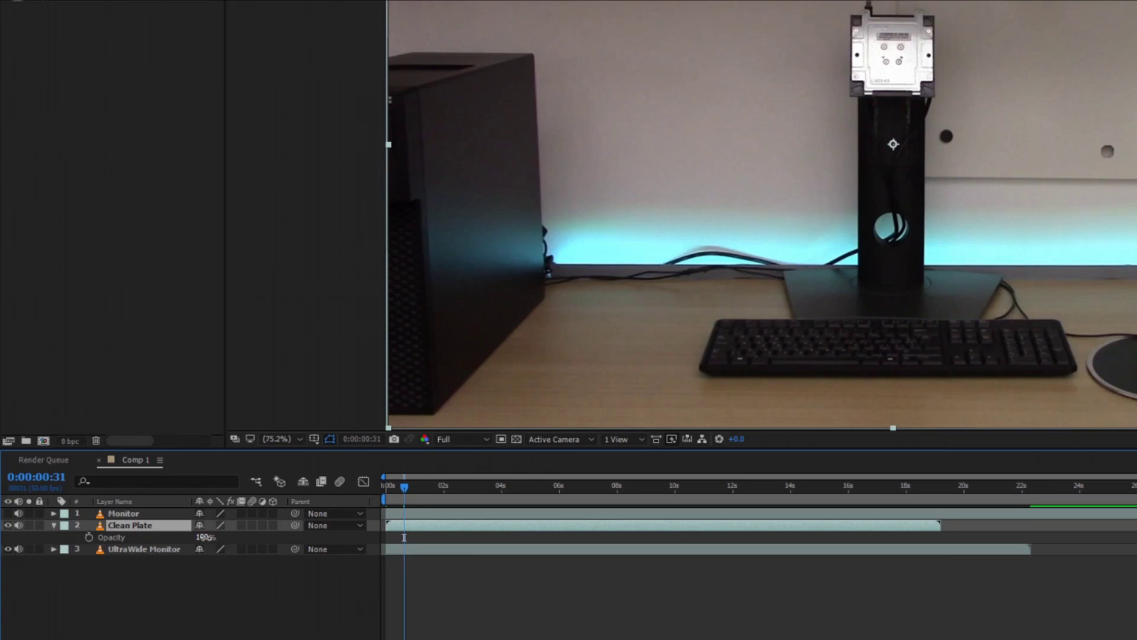
left_click_drag(206, 537, 190, 536)
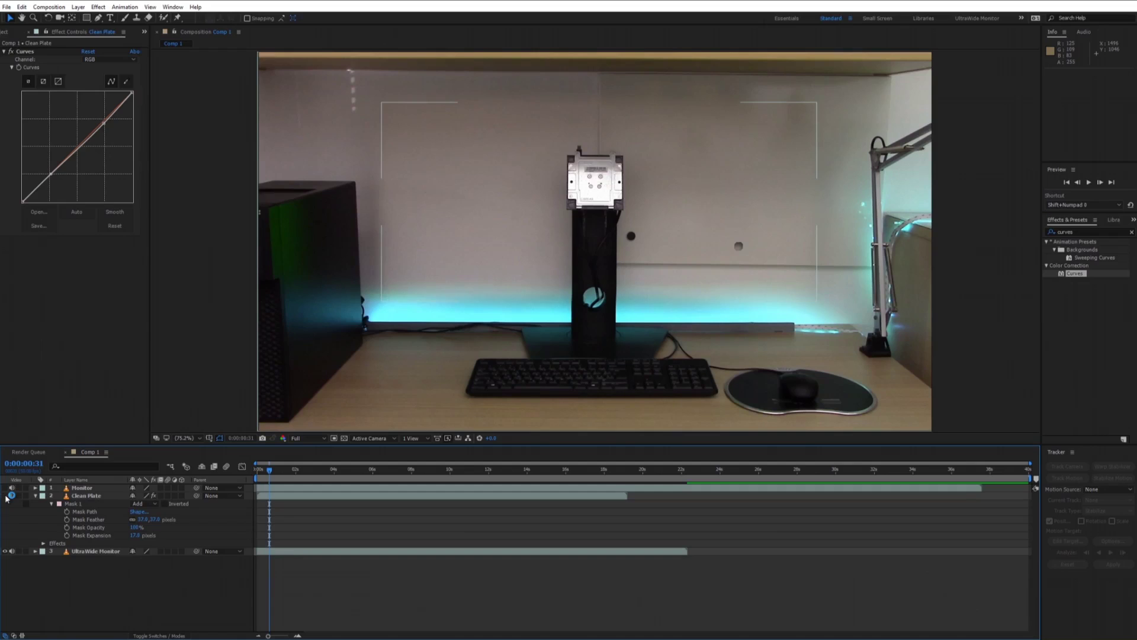
Compare Clean Plate against the green monitor, leaving Clean Plate hidden.
left_click(6, 496)
left_click(6, 496)
left_click(6, 496)
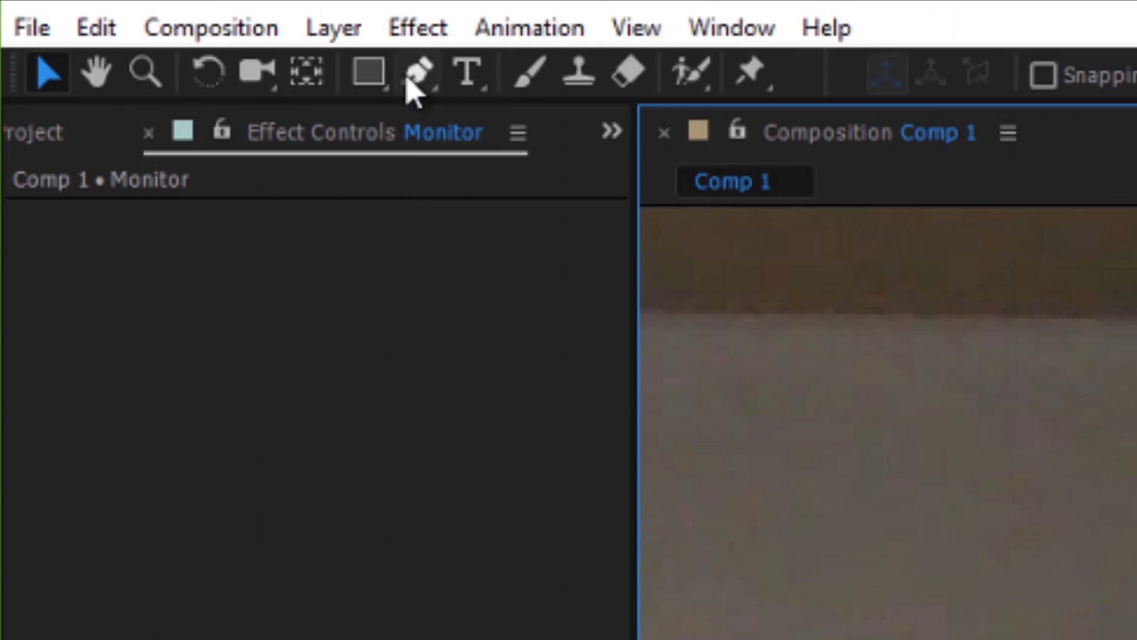
Draw a Pen-tool mask around the corners of the monitor on the Monitor layer.
left_click(418, 74)
left_click(282, 140)
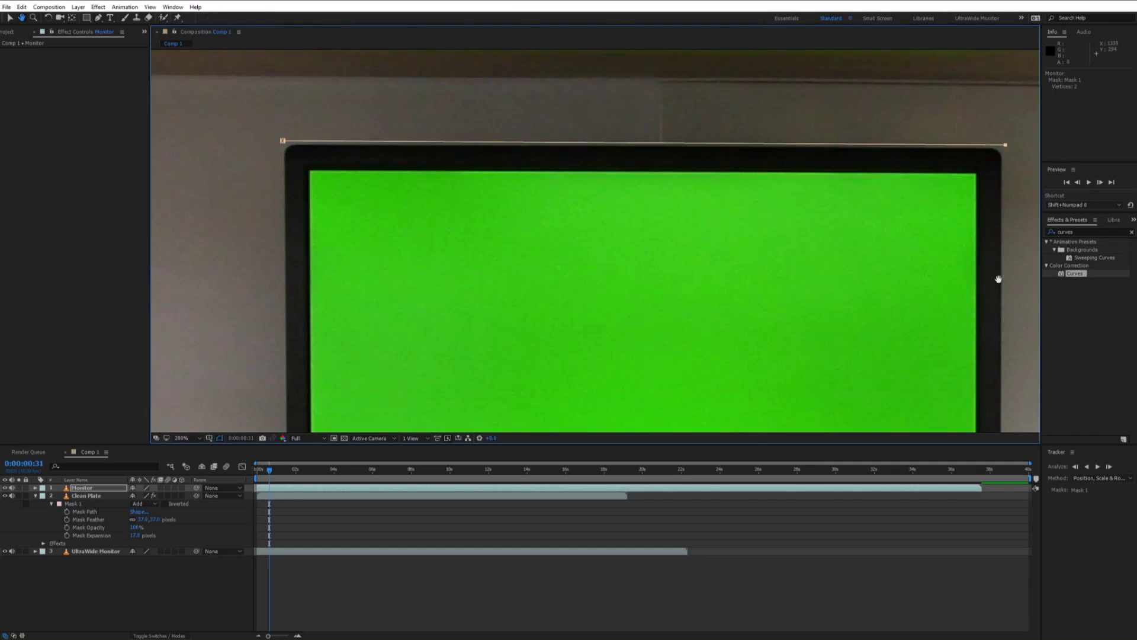
left_click_drag(998, 279, 764, 323)
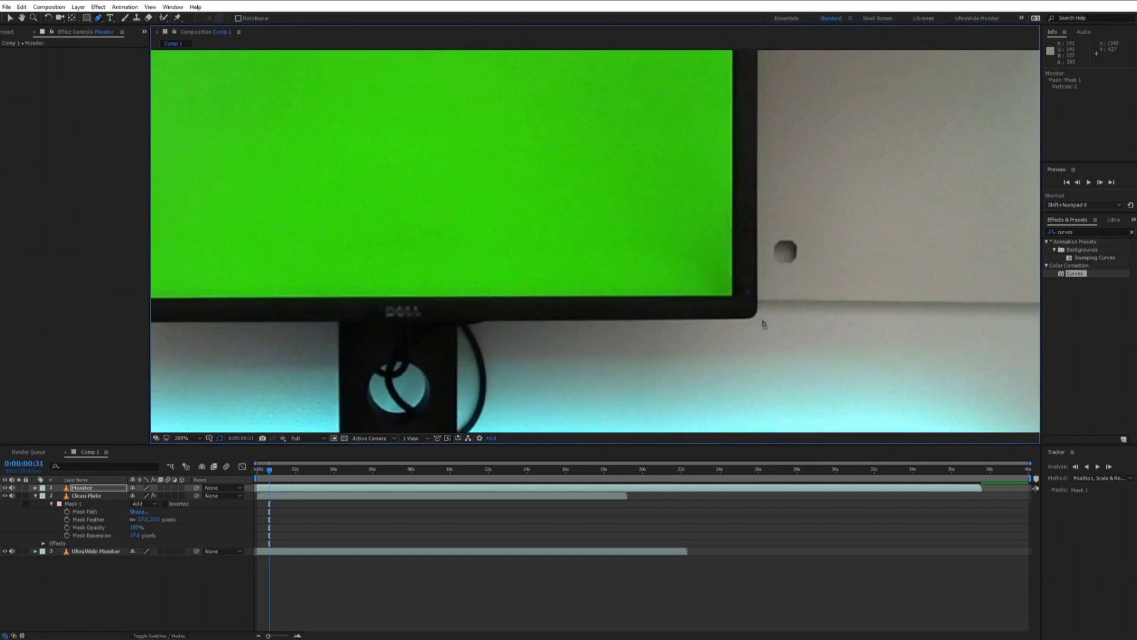
left_click_drag(178, 341, 503, 344)
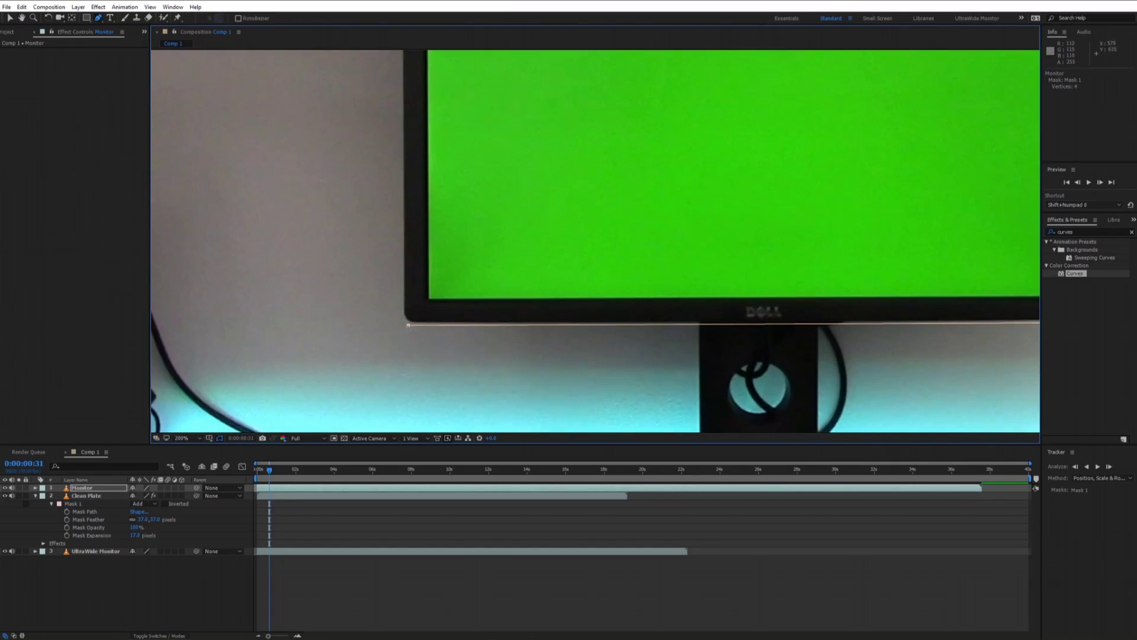
left_click_drag(408, 324, 420, 592)
left_click(420, 231)
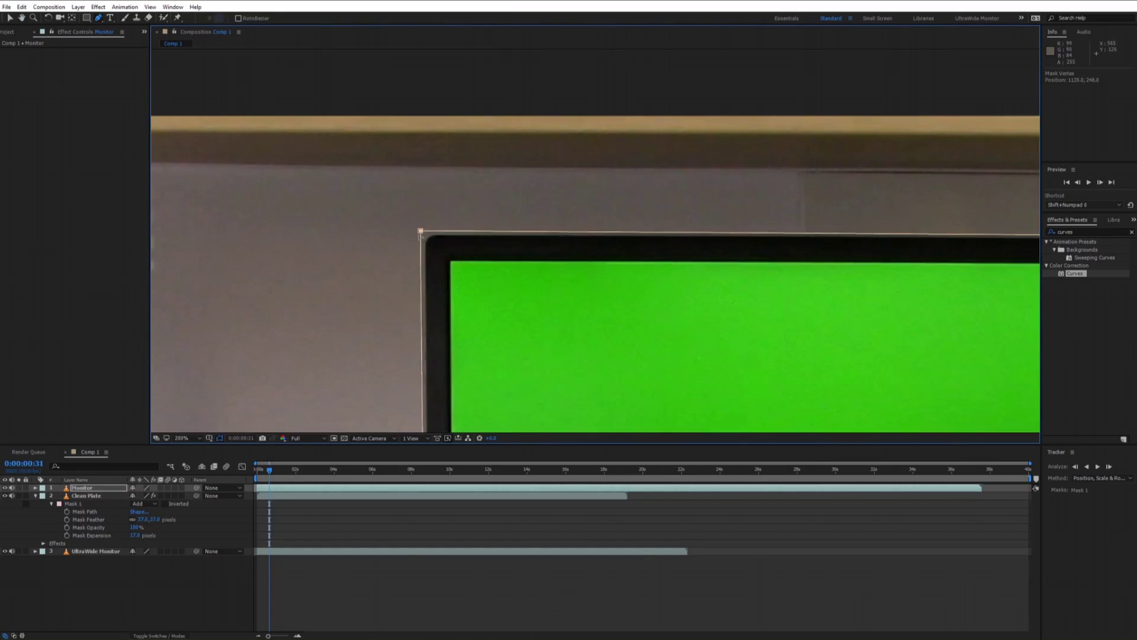
scroll(421, 231, "down", 5)
scroll(381, 368, "right", 2)
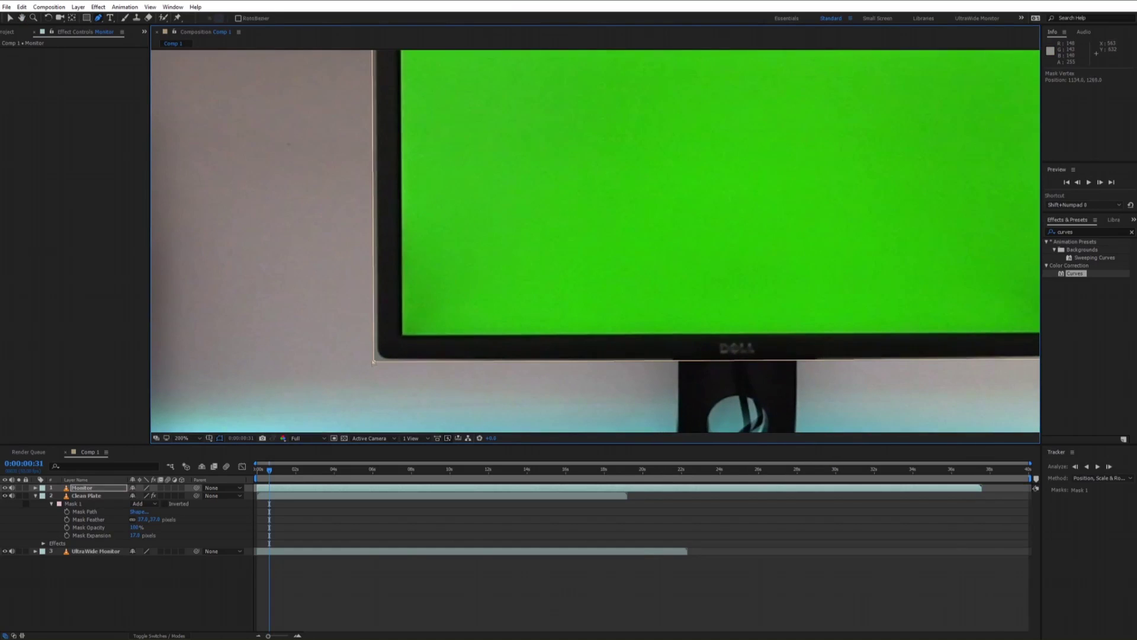
Fit the composition in view, hide Clean Plate, and select the Monitor layer.
key("F2")
key("shift+slash")
left_click(35, 495)
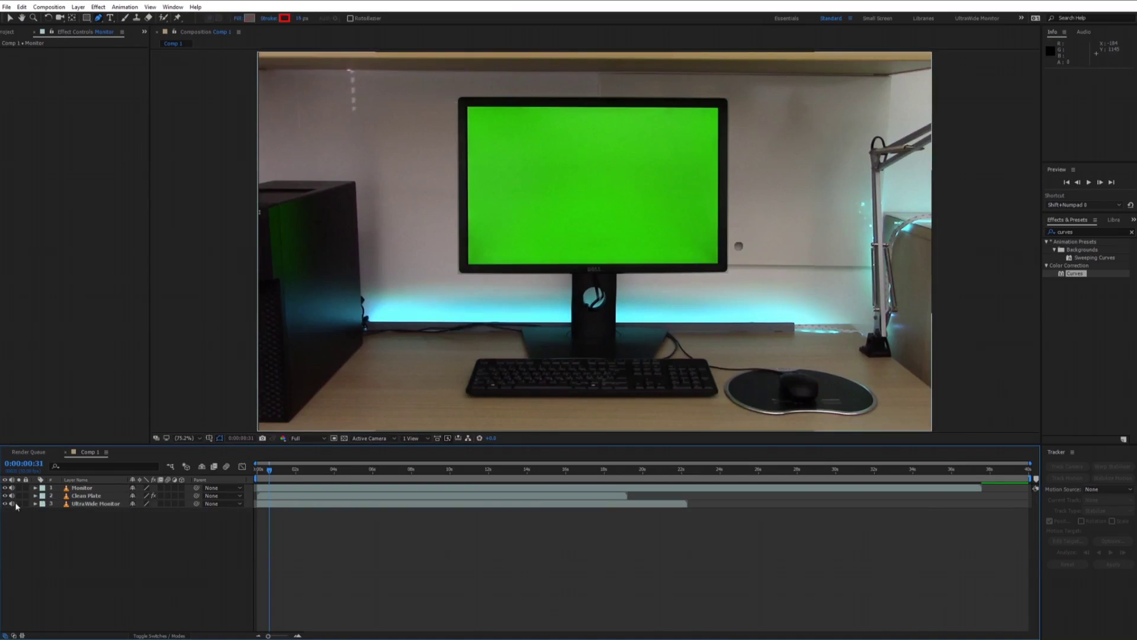
left_click(5, 495)
left_click(82, 487)
Duplicate UltraWide Monitor as a freeze-framed layer named BG below it.
key("p")
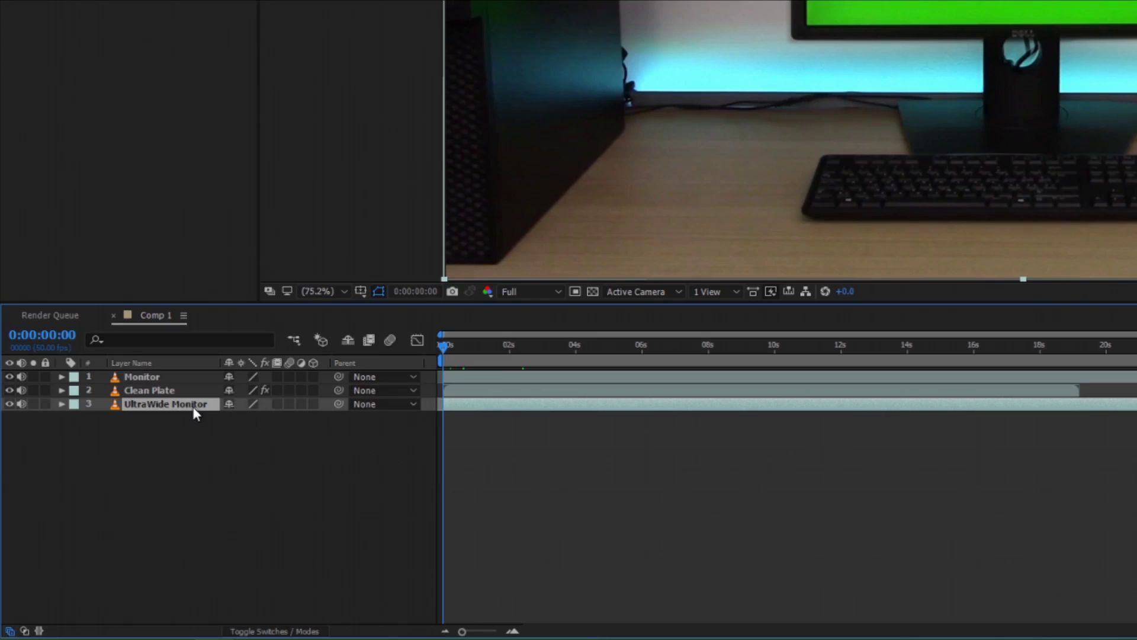
key("ctrl+d")
right_click(99, 503)
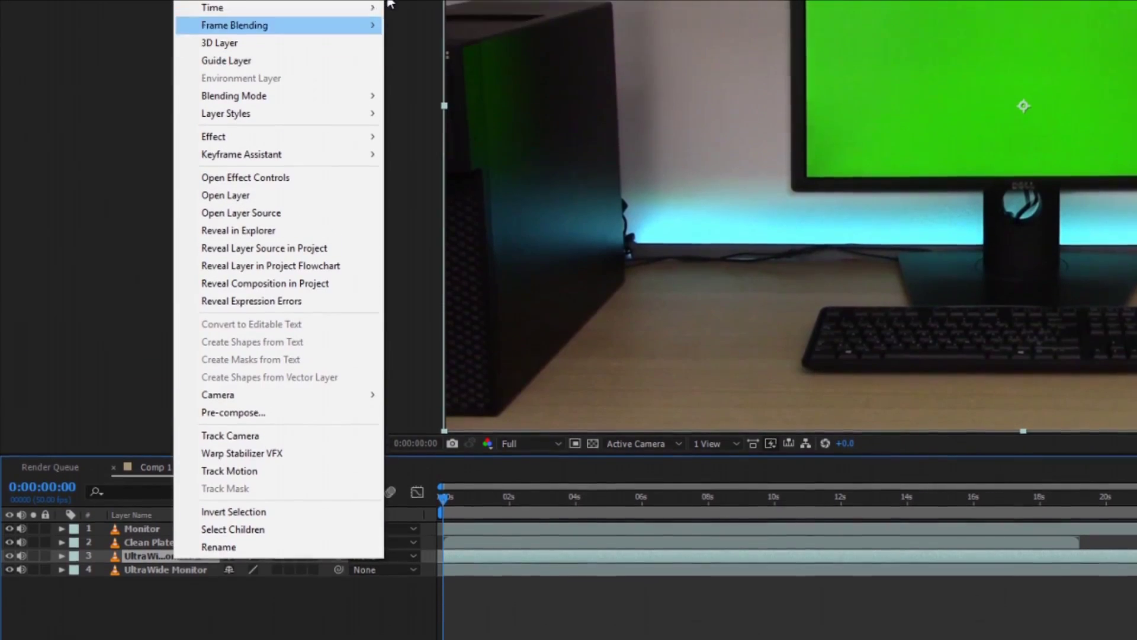
mouse_move(364, 130)
left_click(492, 185)
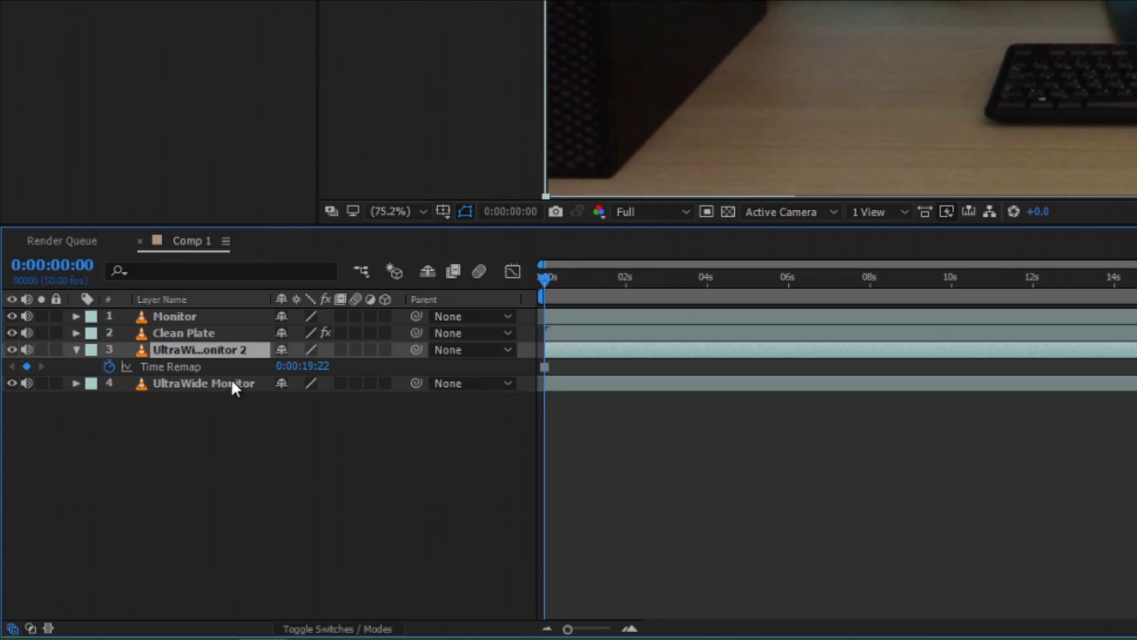
left_click_drag(227, 388, 232, 403)
type("BG")
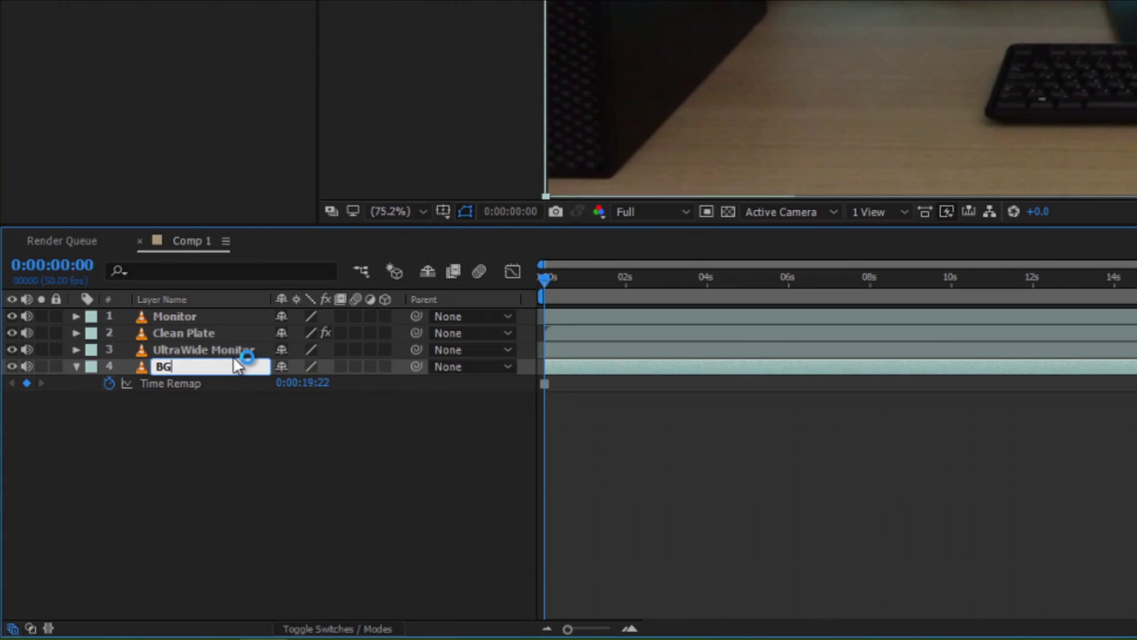
key("Return")
Move UltraWide Monitor to the top of the stack and preview around nine seconds.
left_click(74, 365)
mouse_move(197, 348)
left_mouse_down()
mouse_move(214, 320)
mouse_move(589, 314)
left_mouse_up()
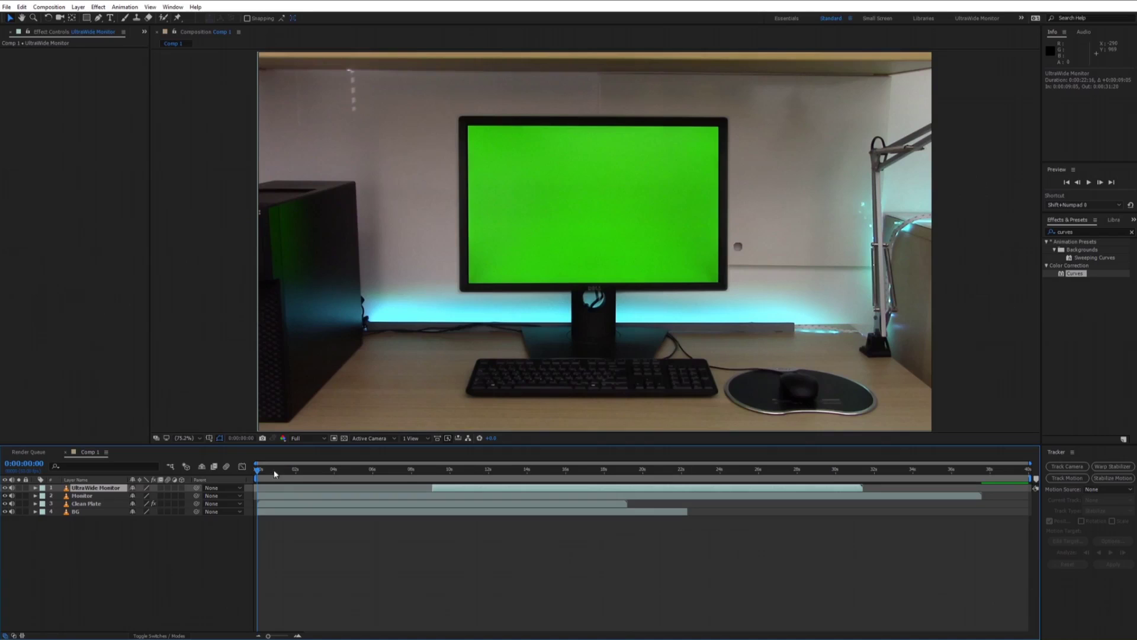
left_click_drag(432, 476, 436, 462)
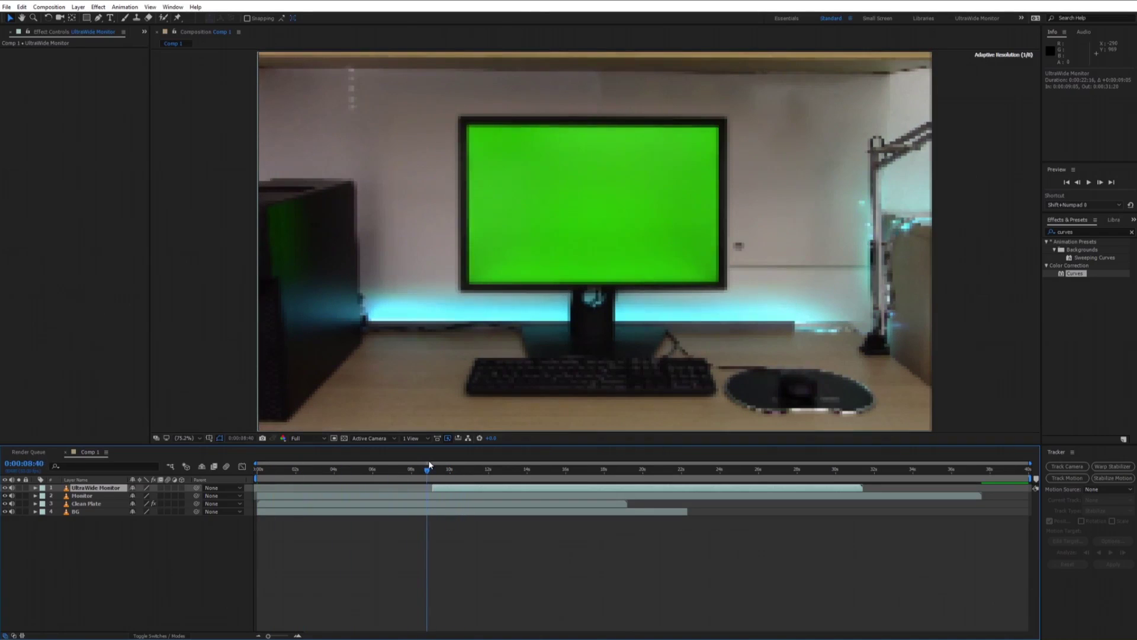
Key Monitor's green screen with Color Key at tolerance 28, then add Keylight (1.2).
left_click(1131, 231)
type("key")
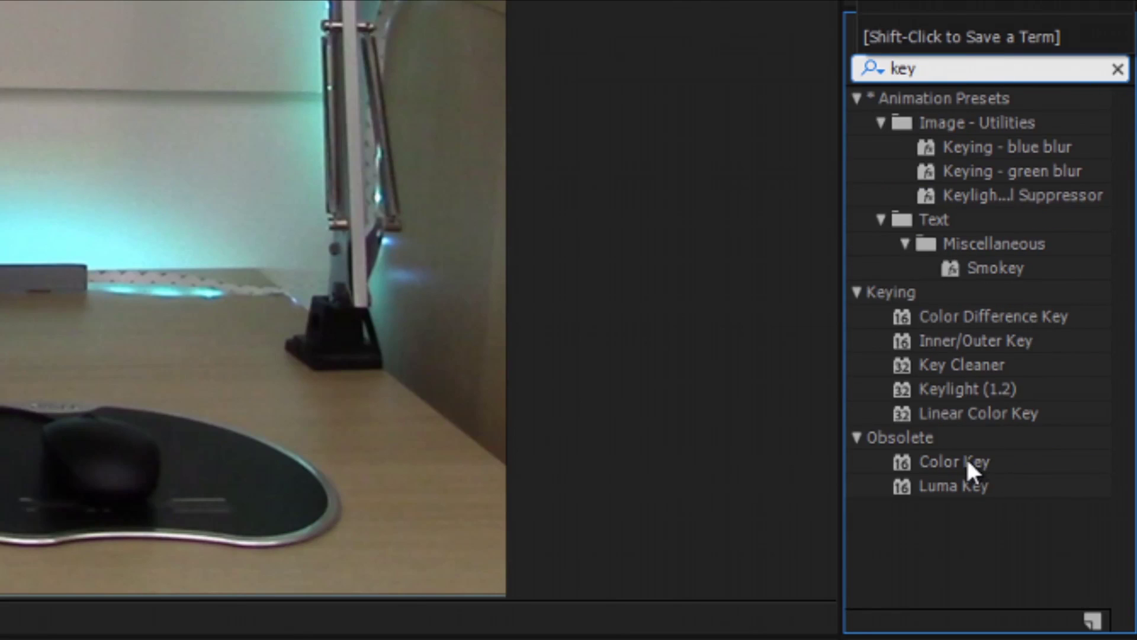
left_click_drag(970, 462, 460, 155)
left_click(473, 157)
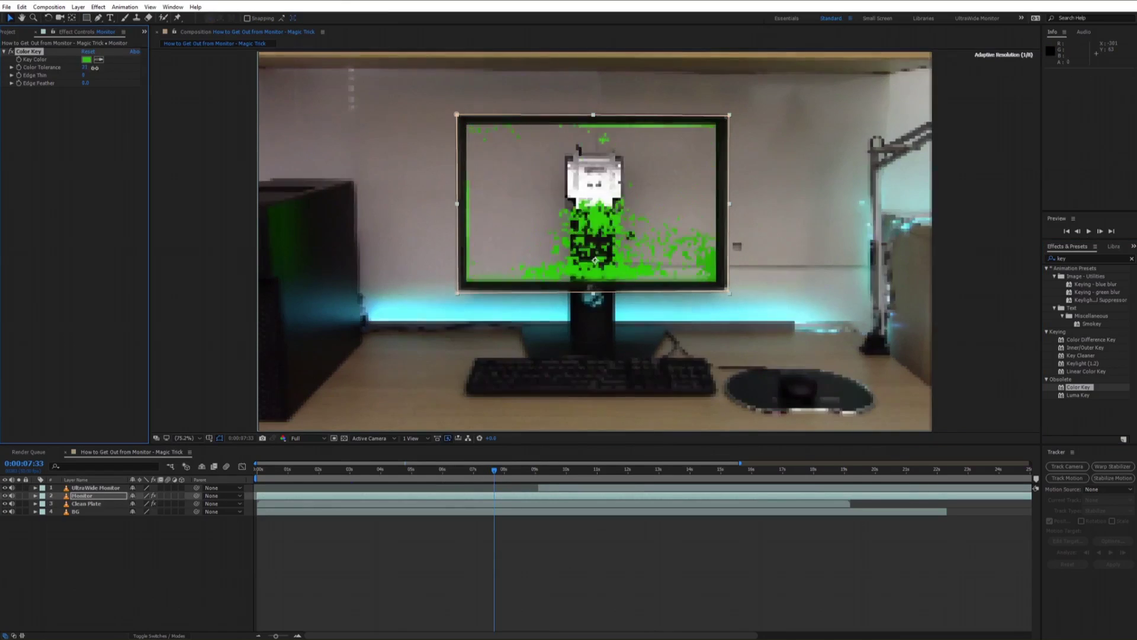
left_click_drag(84, 67, 100, 70)
left_click_drag(21, 188, 22, 188)
left_click(98, 150)
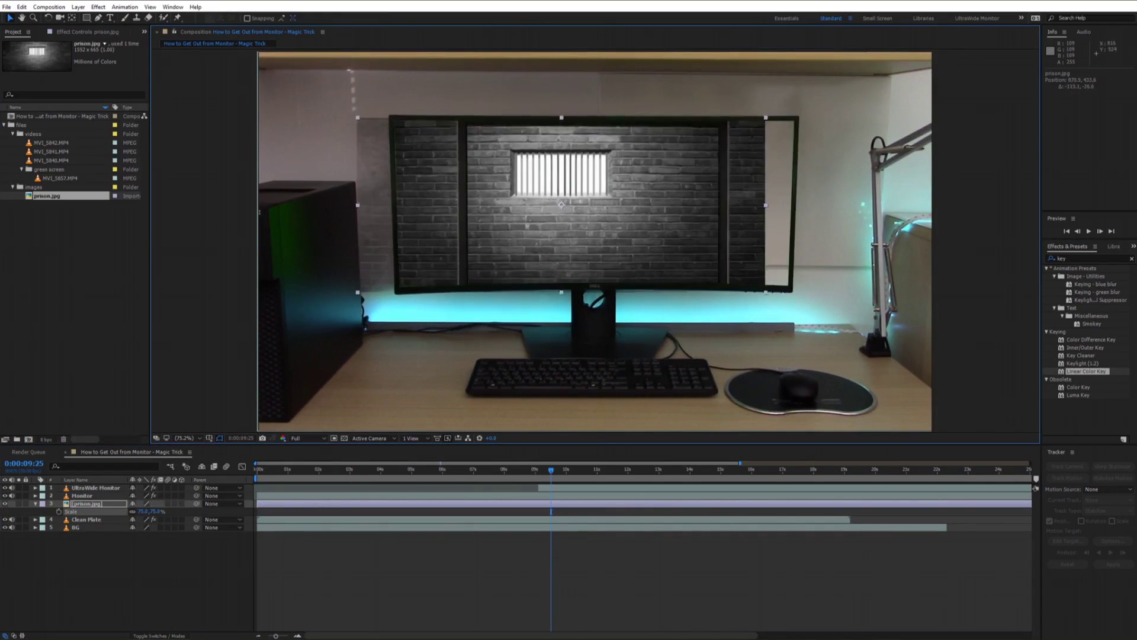
Shift prison.jpg right over the monitor and apply Corner Pin to it.
left_click_drag(479, 255, 514, 251)
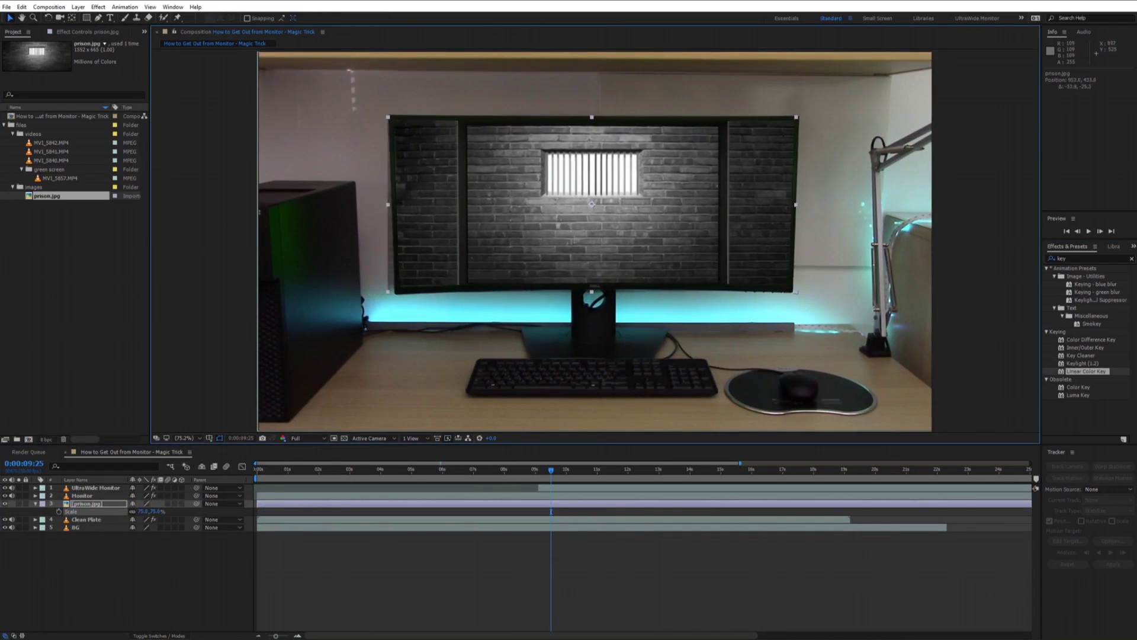
left_click(1060, 258)
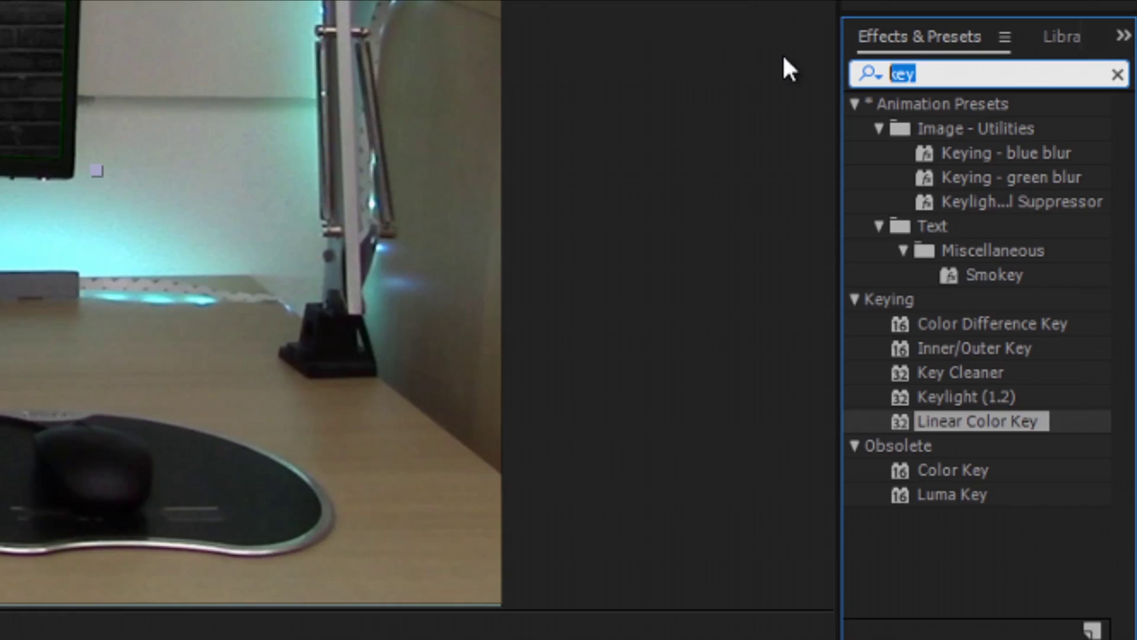
type("corner")
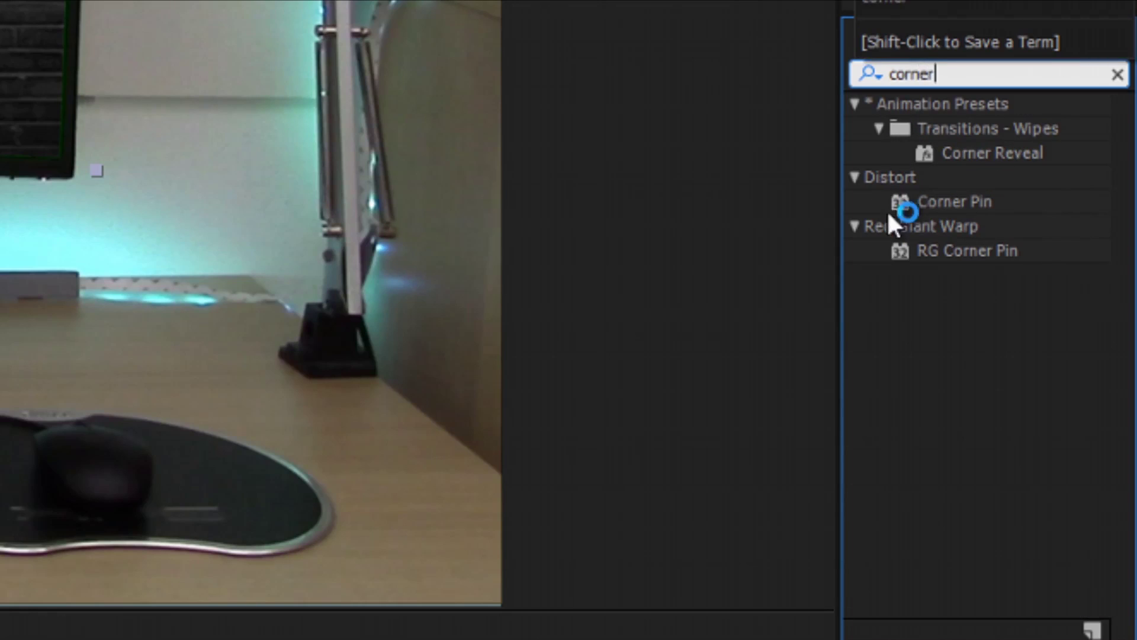
double_click(947, 201)
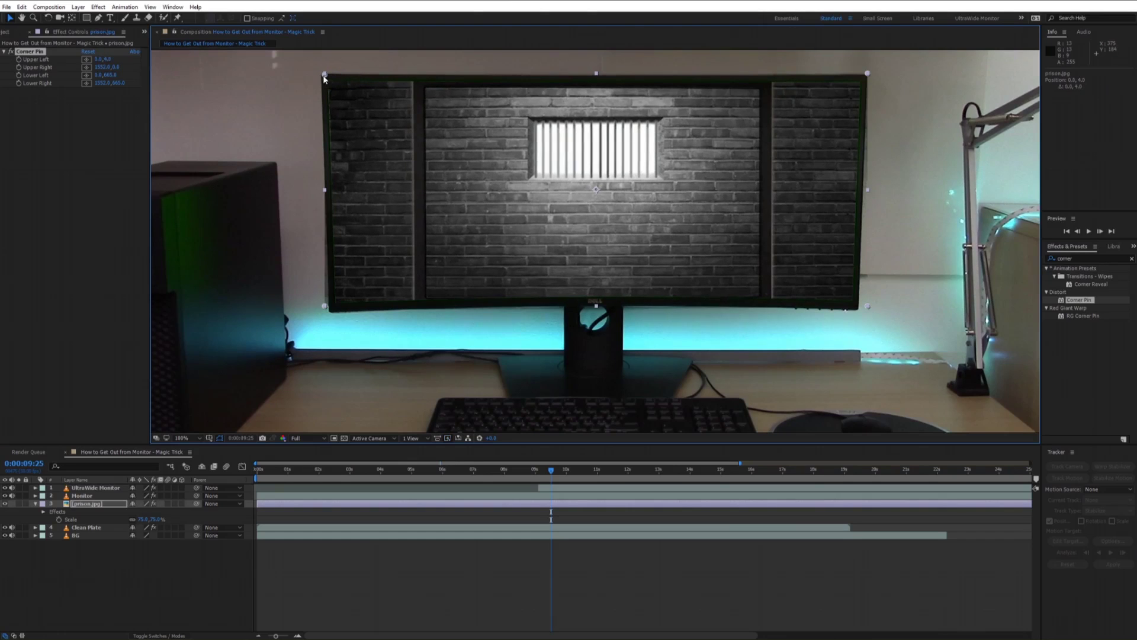
Pin the four prison.jpg corners onto the monitor screen corners.
left_click_drag(325, 74, 327, 77)
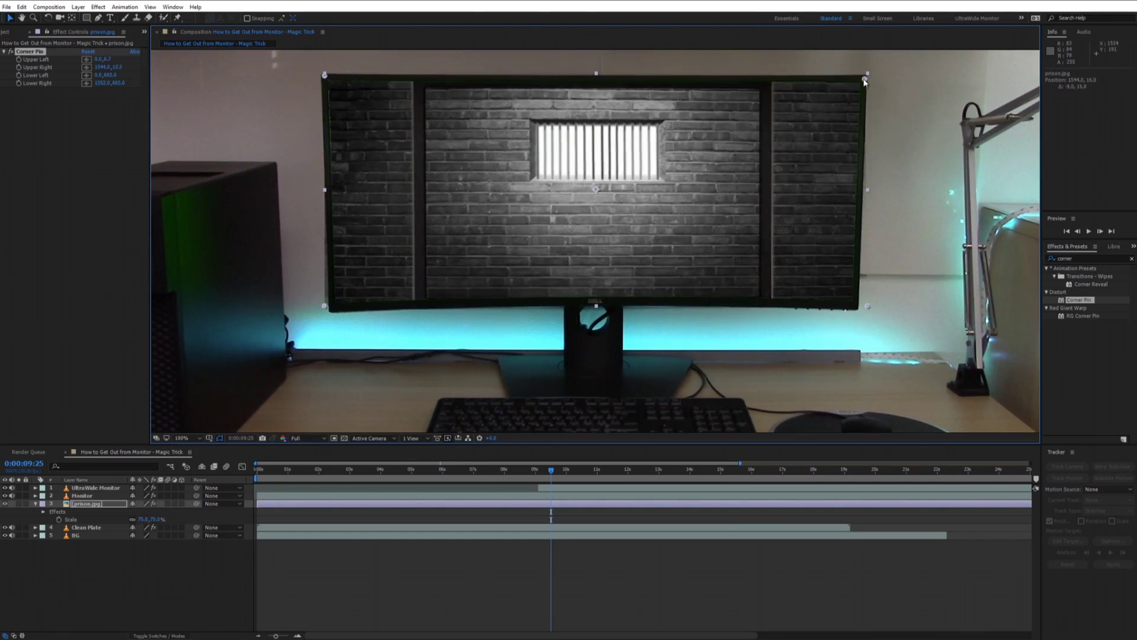
left_click_drag(867, 73, 871, 80)
left_click_drag(867, 306, 865, 308)
left_click_drag(325, 306, 334, 311)
left_click(292, 57)
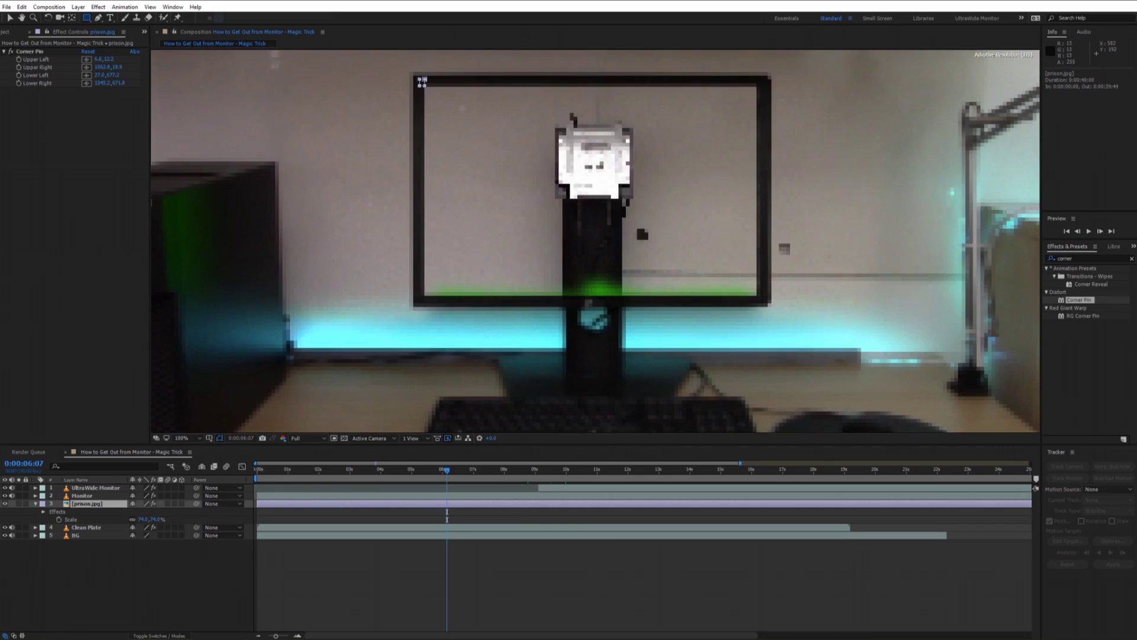
Mask prison.jpg to the monitor screen and add MVI_5857.MP4, shifted earlier in time.
left_click_drag(421, 80, 770, 303)
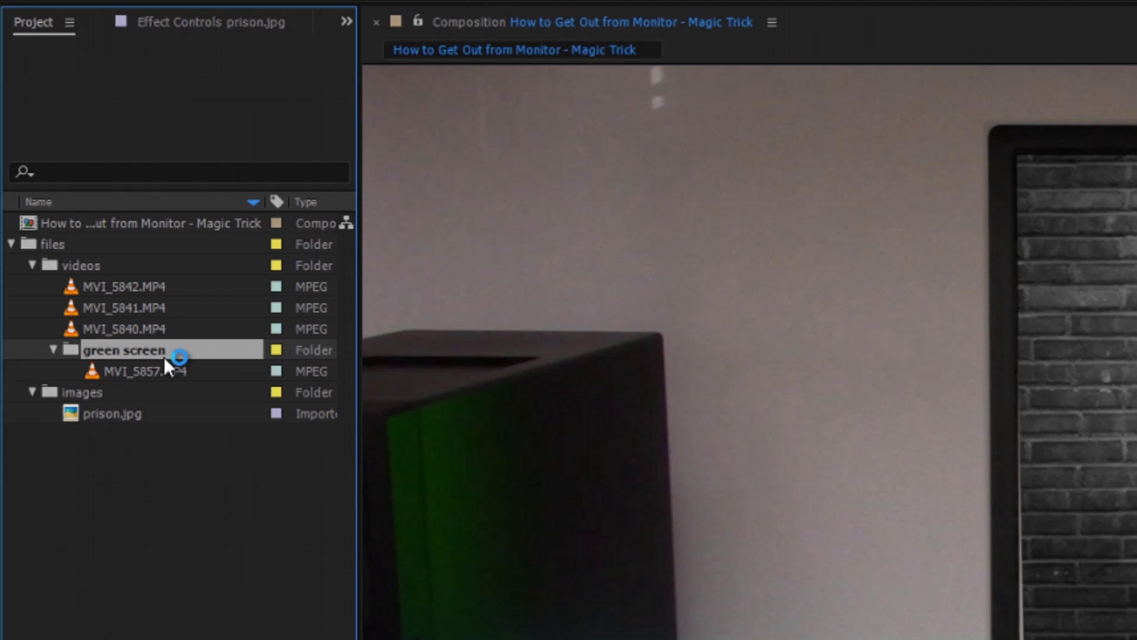
mouse_move(177, 375)
left_mouse_down()
mouse_move(379, 498)
mouse_move(184, 498)
left_mouse_up()
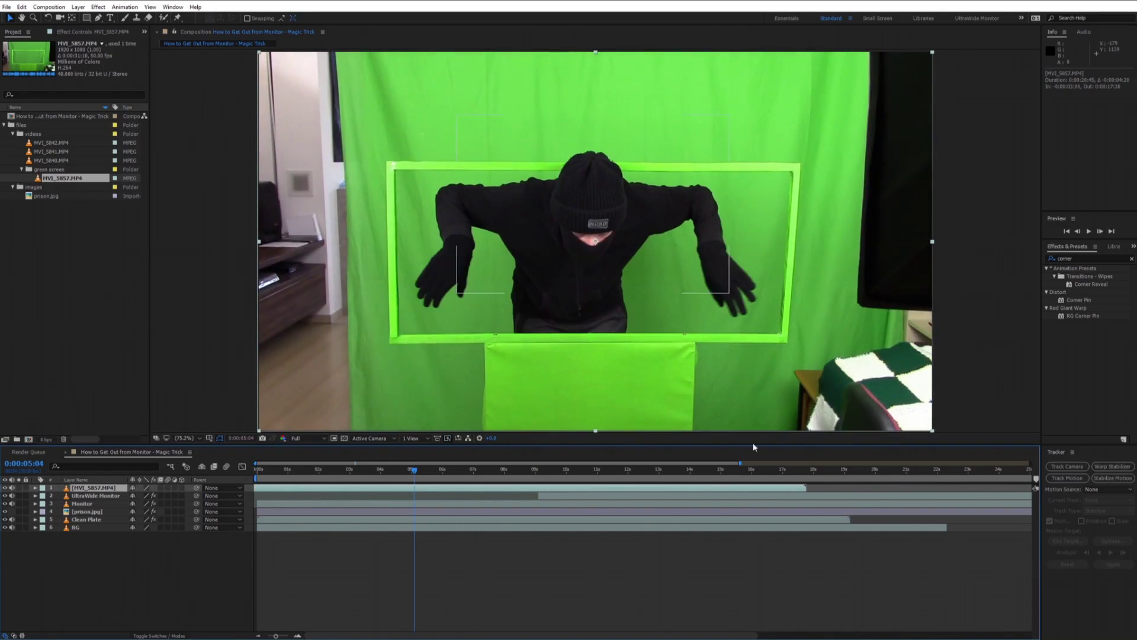
left_click_drag(669, 495, 491, 495)
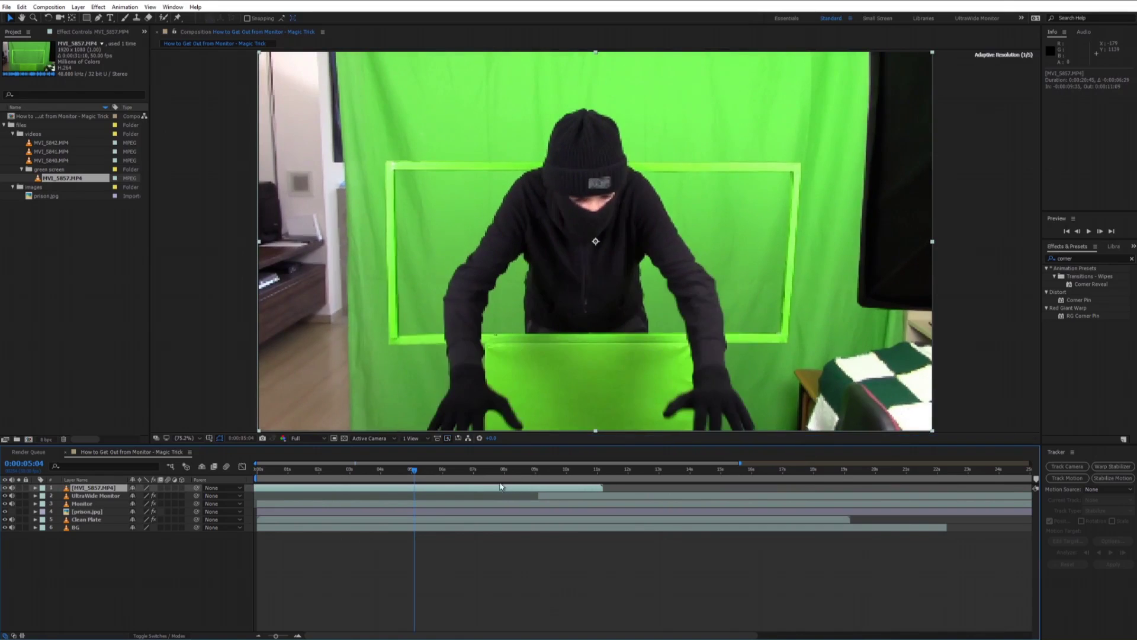
key("g")
key("comma")
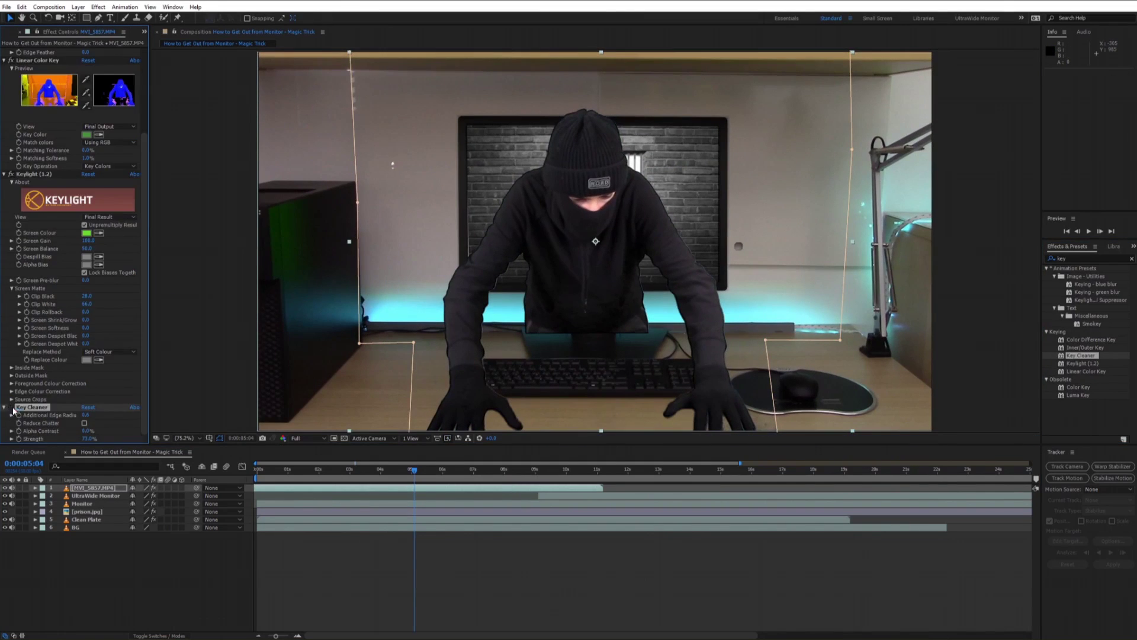
Move the keyed figure over the monitor, retime it, and start UltraWide Monitor at 6:38.
left_click(11, 413)
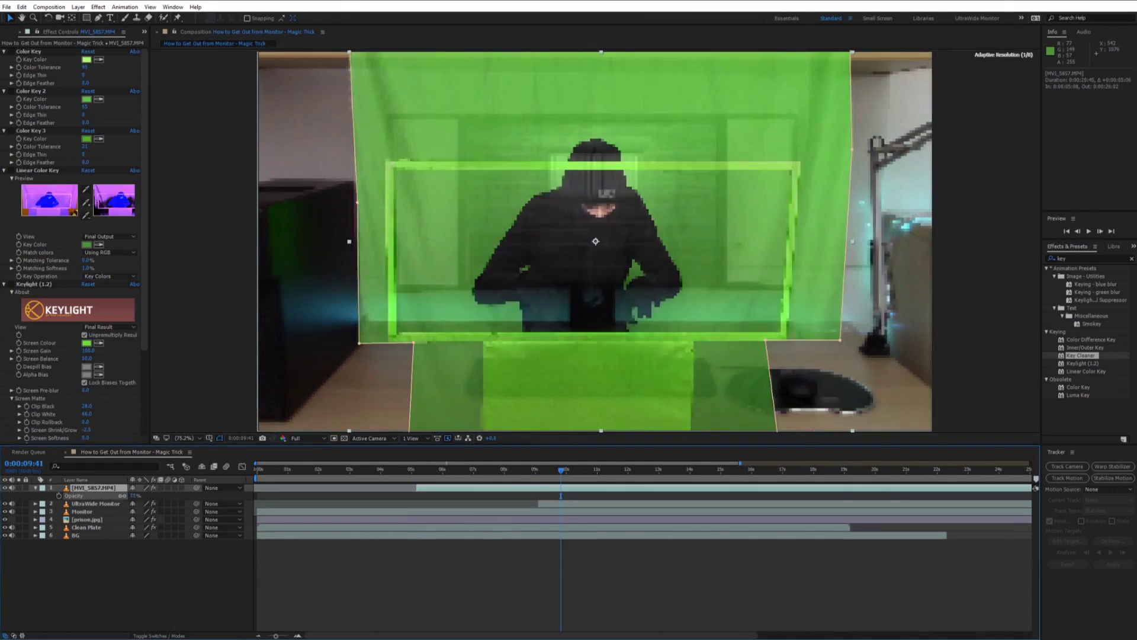
left_click_drag(499, 258, 498, 256)
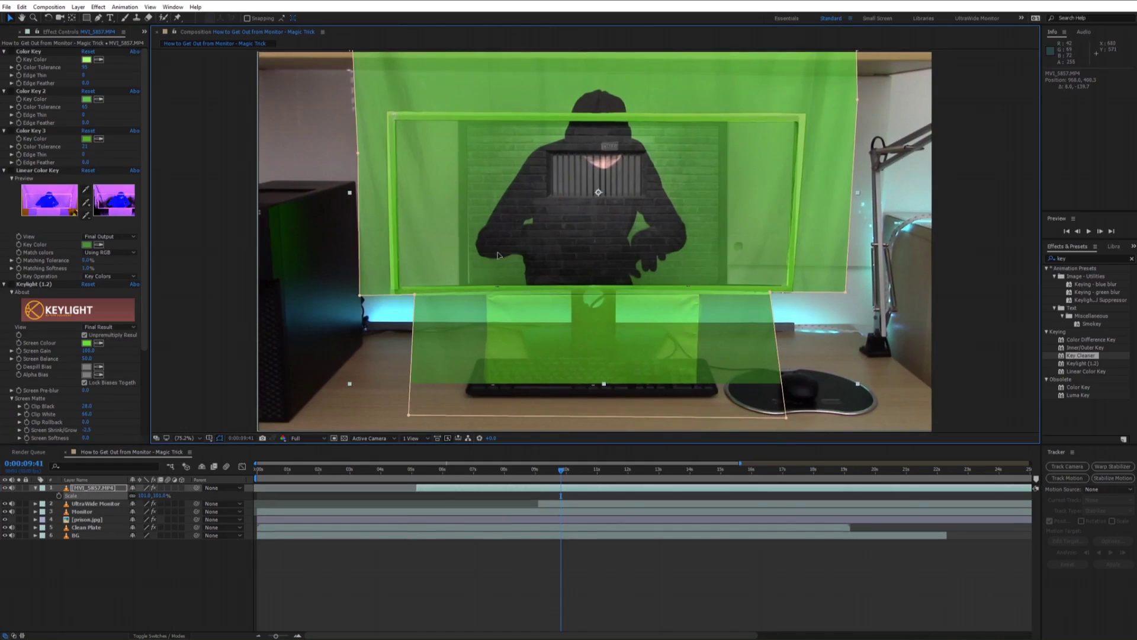
key("alt+Page_Up")
key("alt+Page_Up")
key("alt+Page_Up")
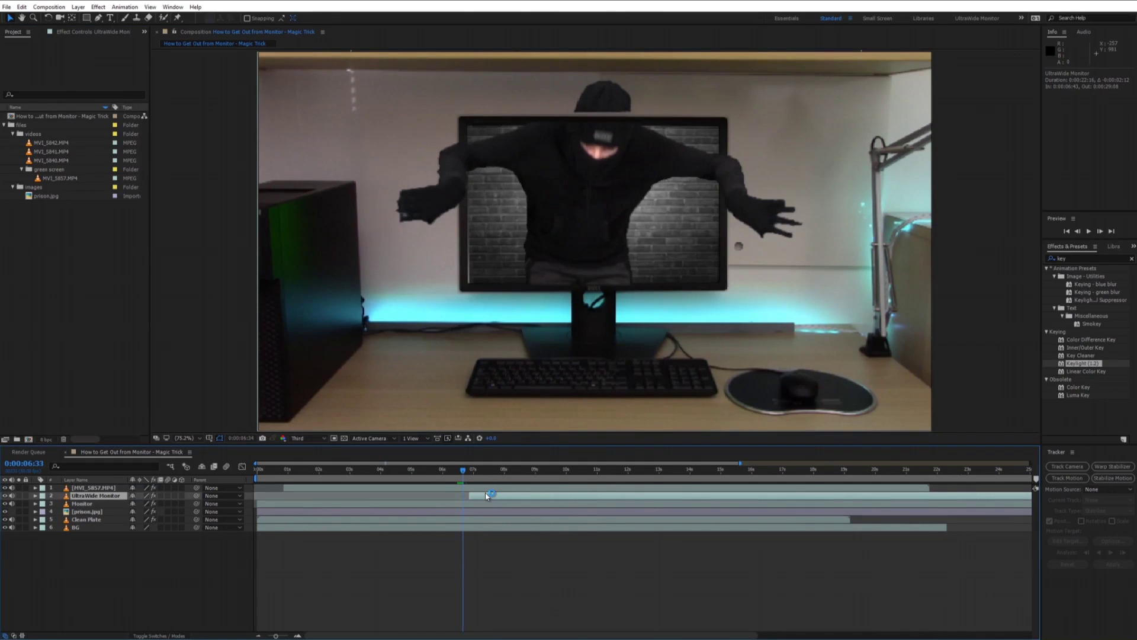
left_click_drag(478, 498, 479, 498)
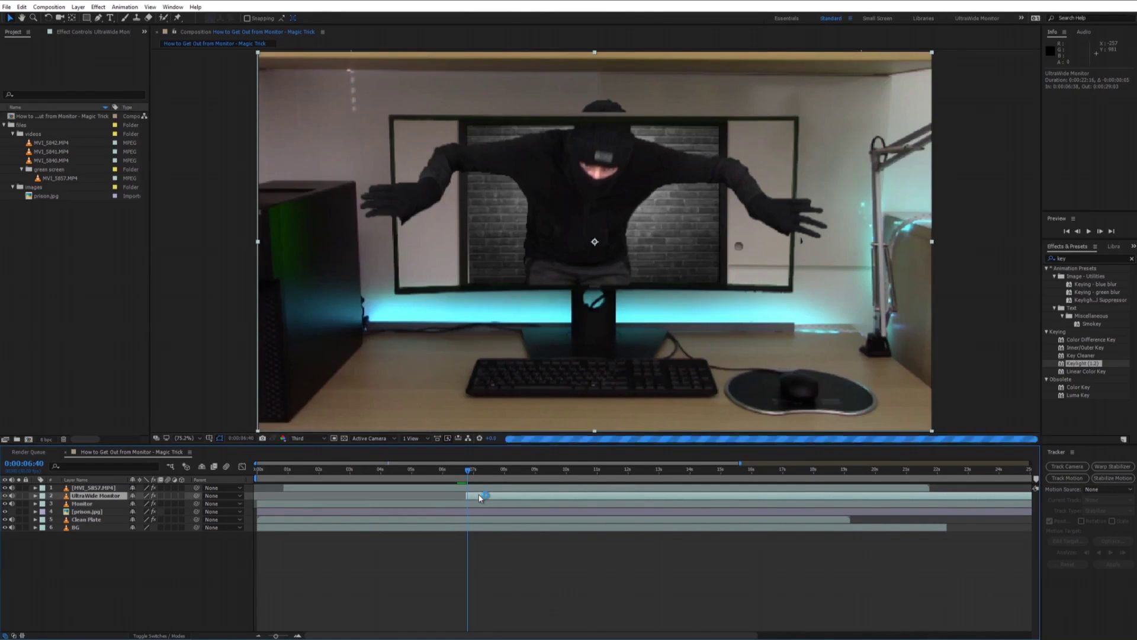
Keyframe the Monitor layer's Scale widening to about 151%.
left_click(468, 504)
key("s")
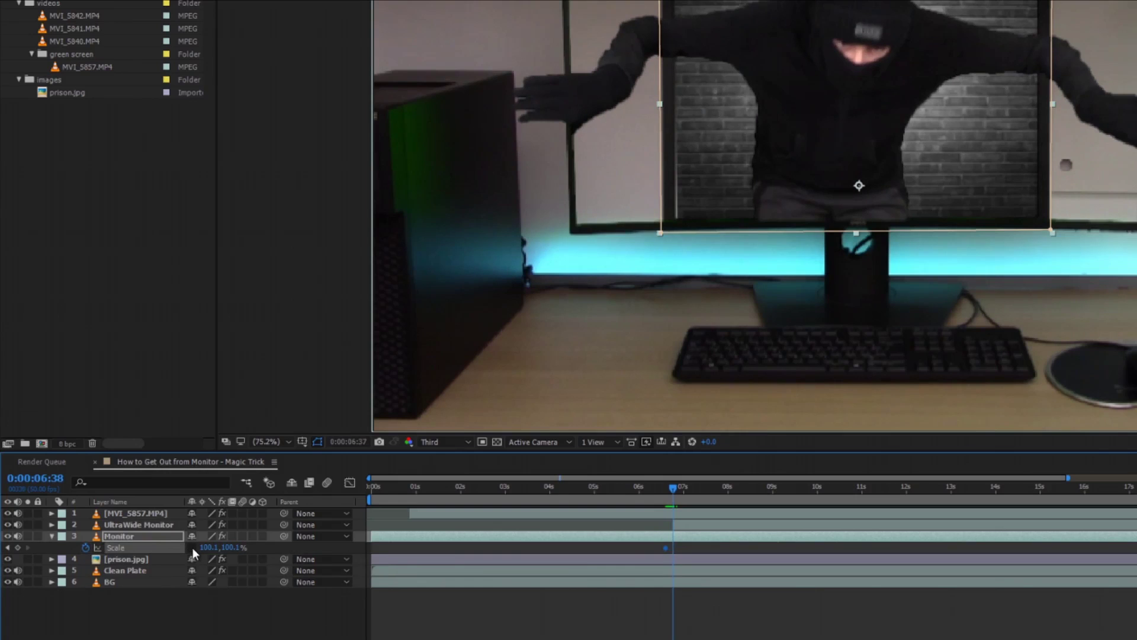
left_click_drag(208, 547, 235, 547)
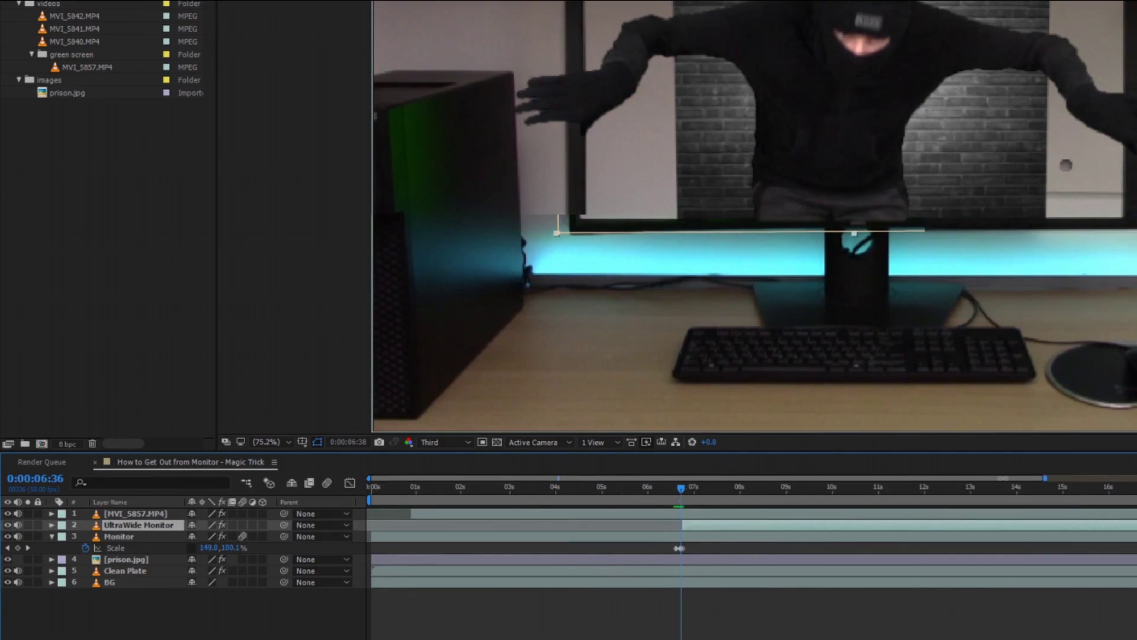
scroll(754, 522, "up", 3, "alt")
left_click(811, 520)
key("Page_Down")
key("Page_Down")
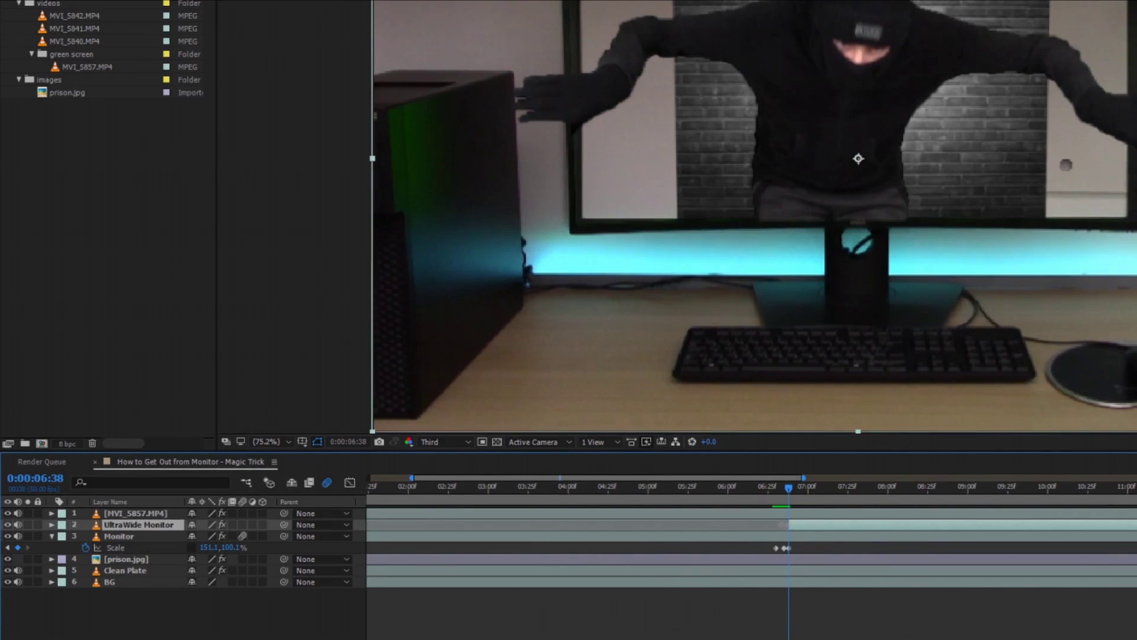
Show Monitor opacity at 6:32 and keyframe UltraWide Monitor opacity at 6:36.
left_click(797, 536)
key("t")
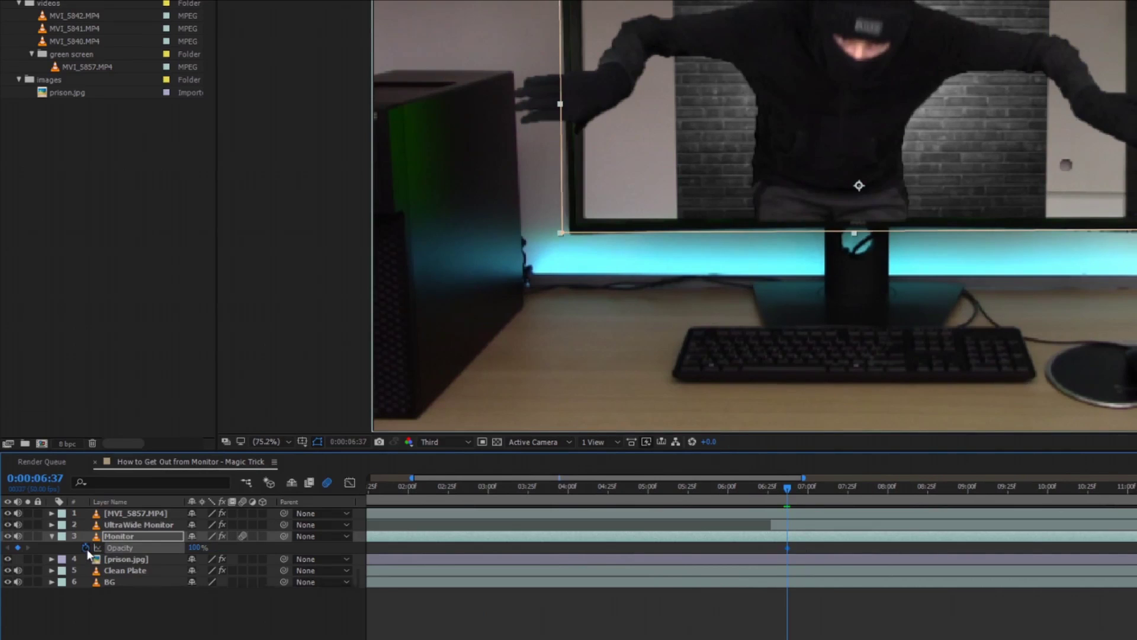
key("Page_Up")
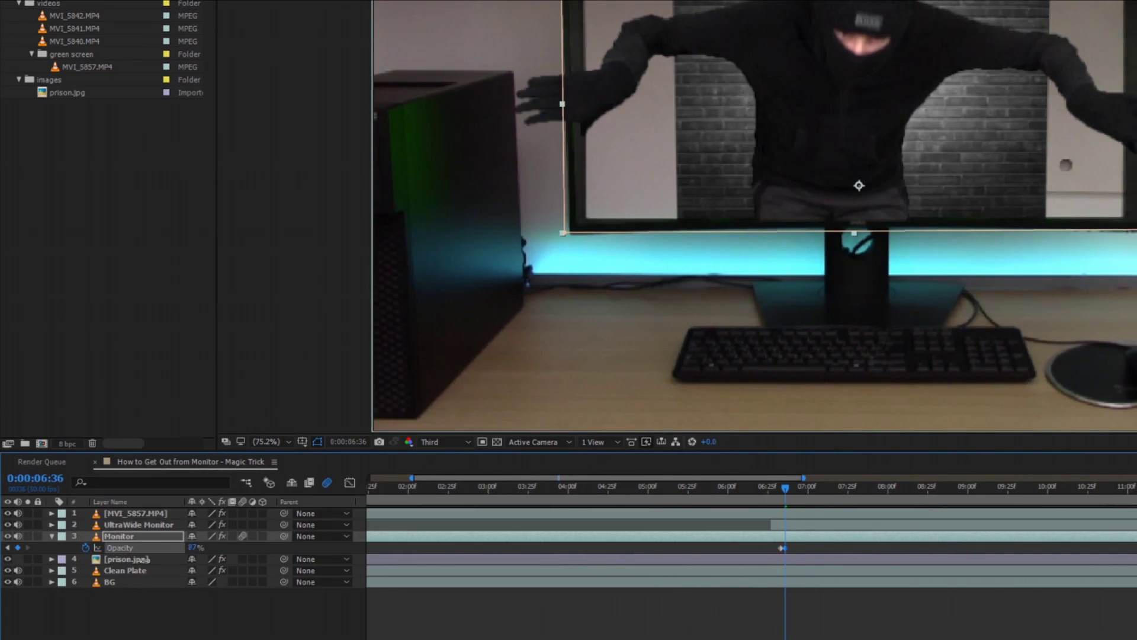
key("Page_Up")
key("Page_Up")
key("Page_Up")
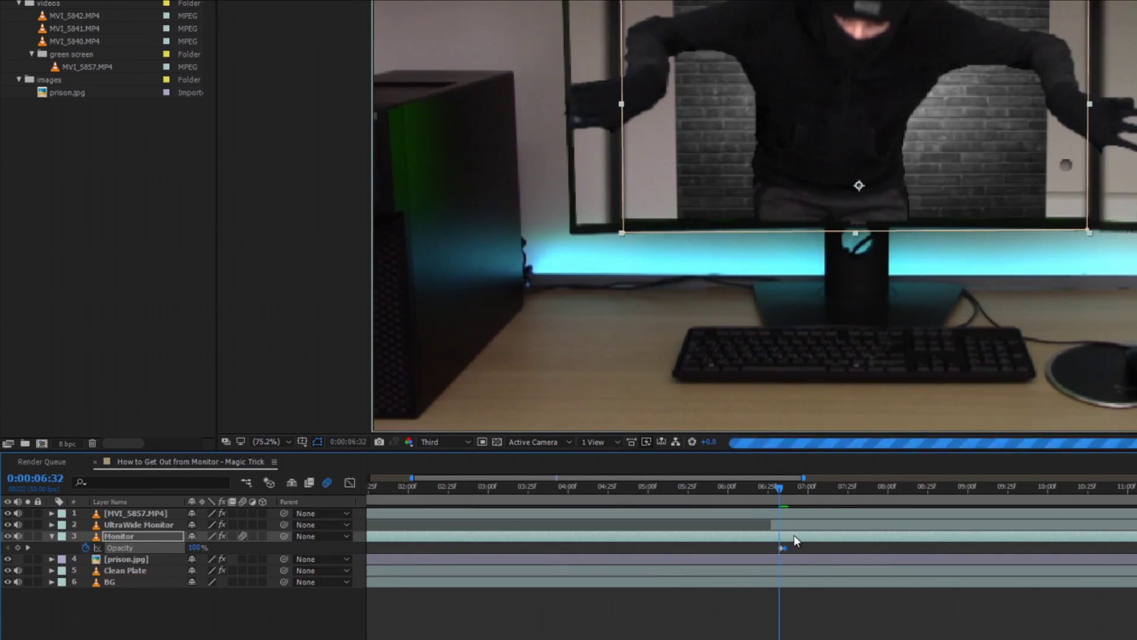
key("Page_Up")
left_click(790, 524)
key("Page_Down")
key("Page_Down")
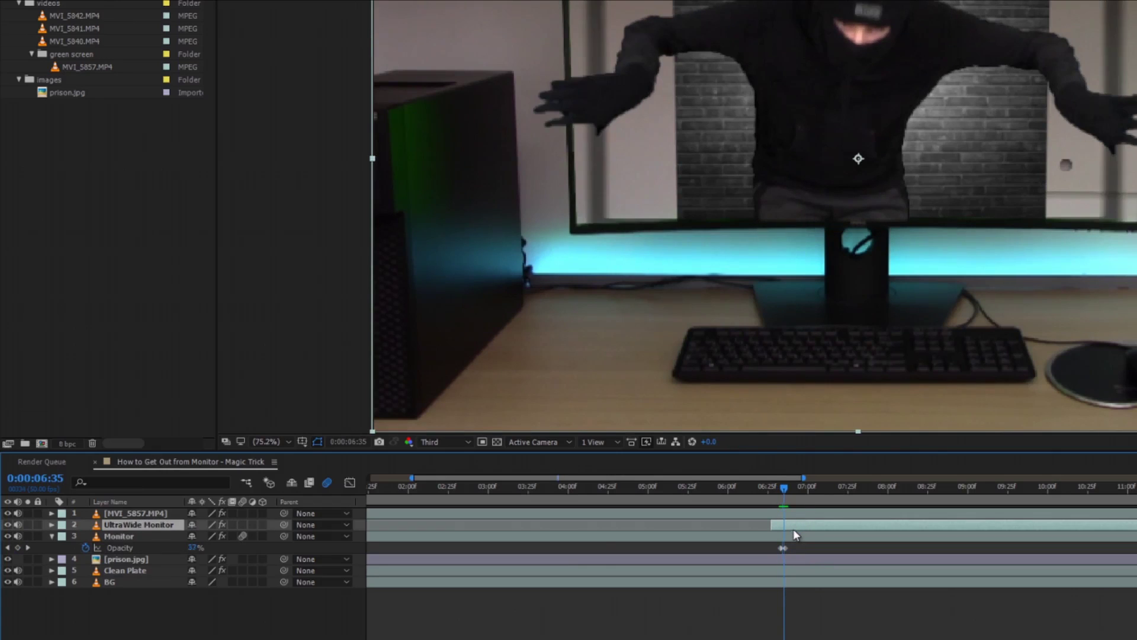
key("Page_Down")
key("Page_Down")
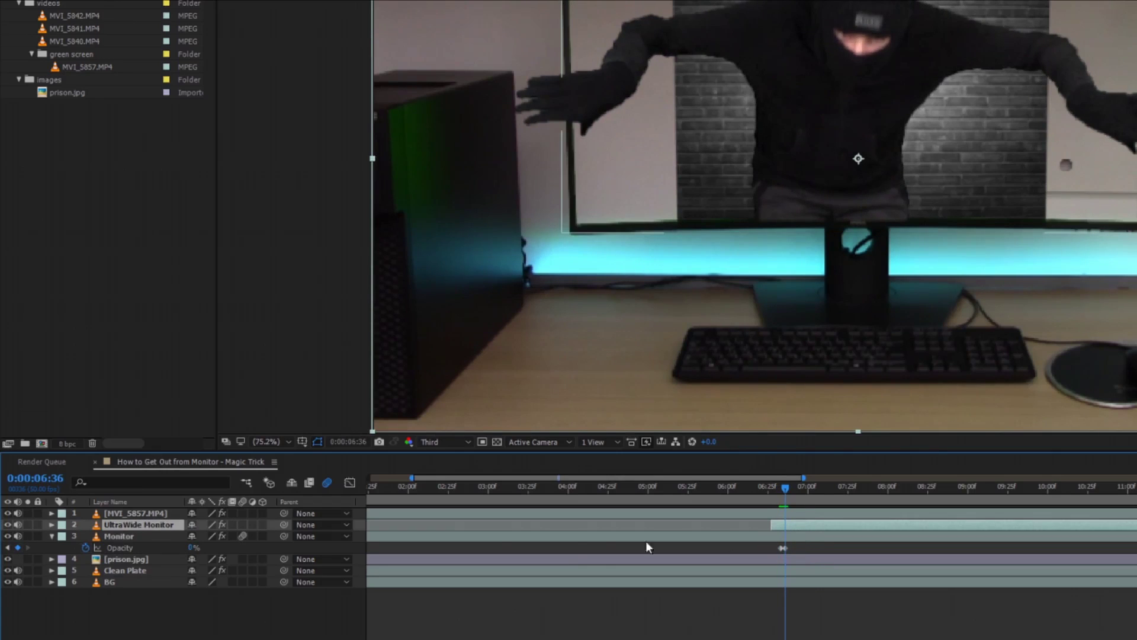
key("t")
left_click(87, 534)
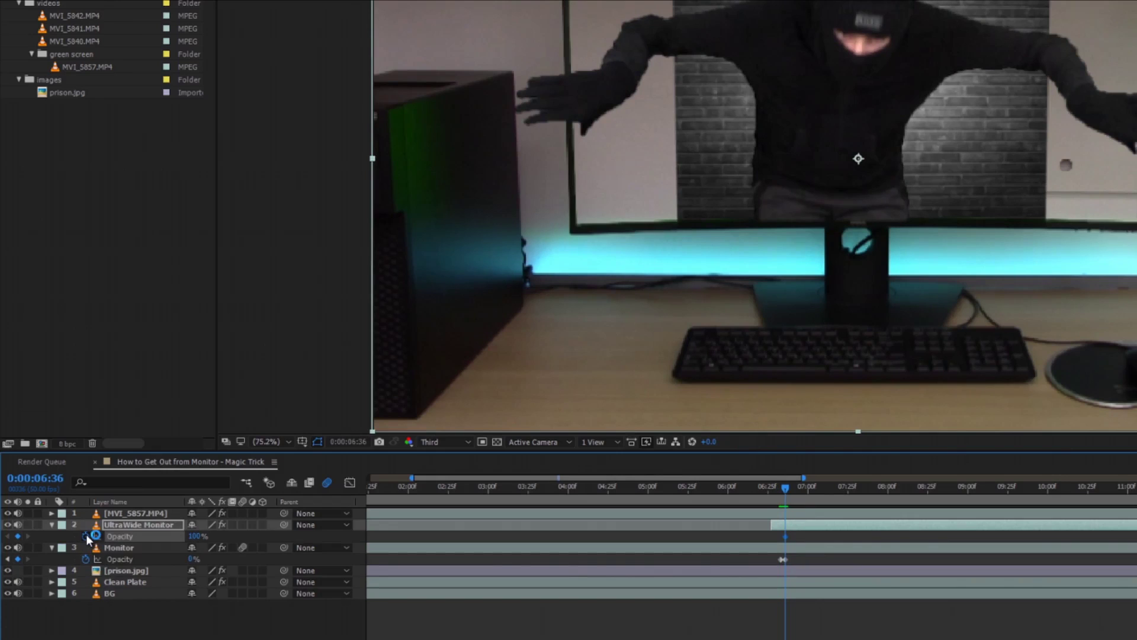
Step through and preview the Monitor-to-UltraWide opacity crossfade.
key("Page_Up")
key("Page_Up")
key("Page_Up")
key("Page_Up")
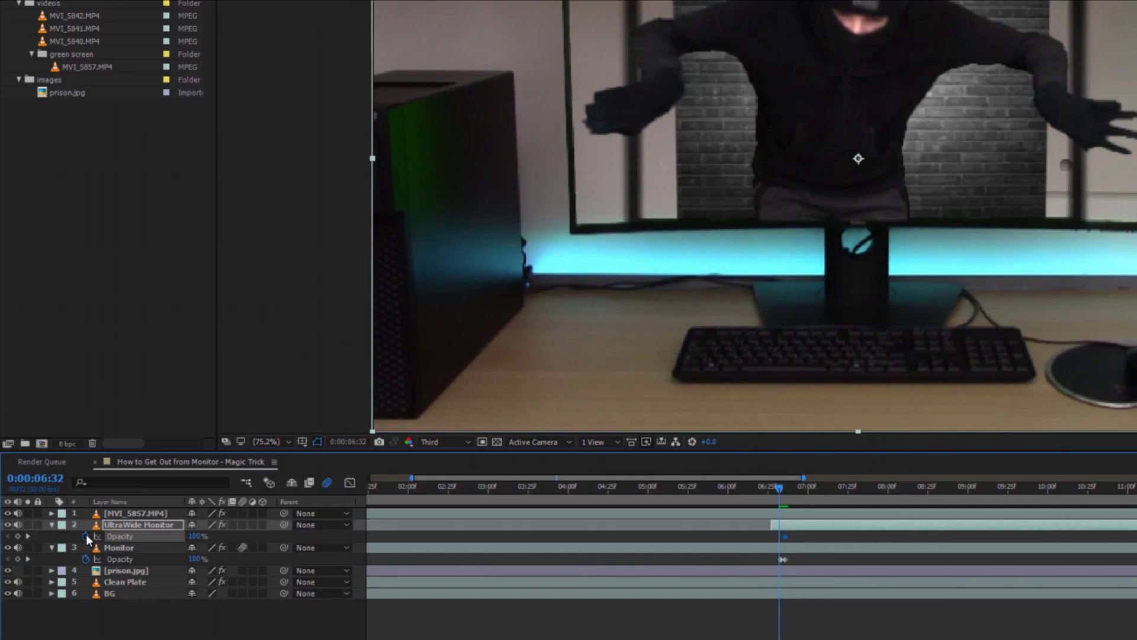
key("Page_Down")
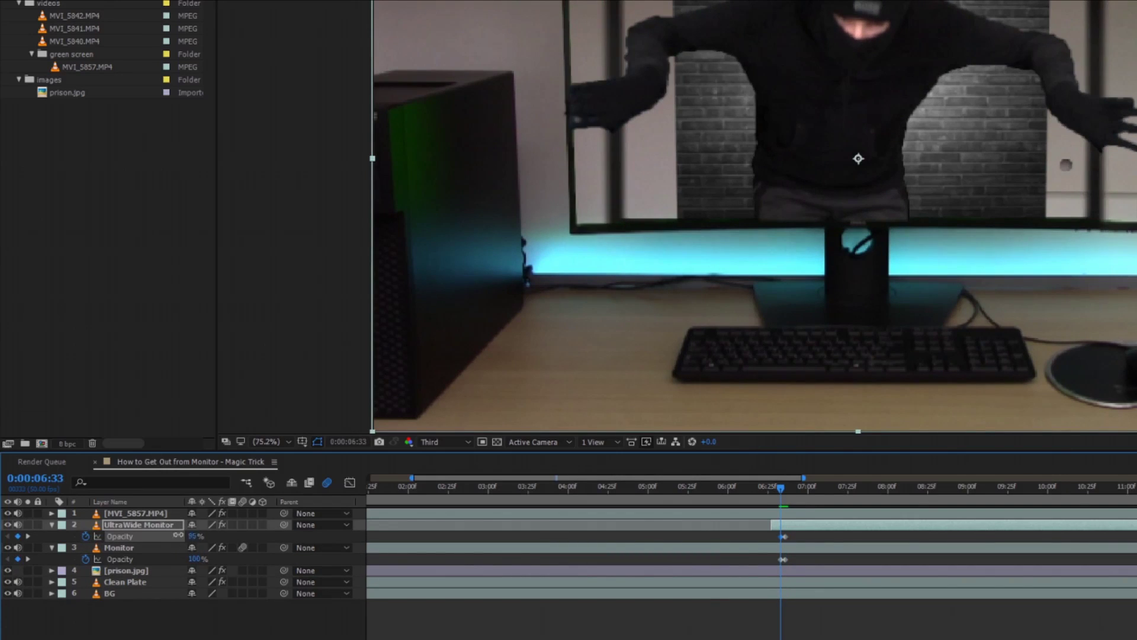
key("Page_Down")
key("Page_Down")
key("Page_Down")
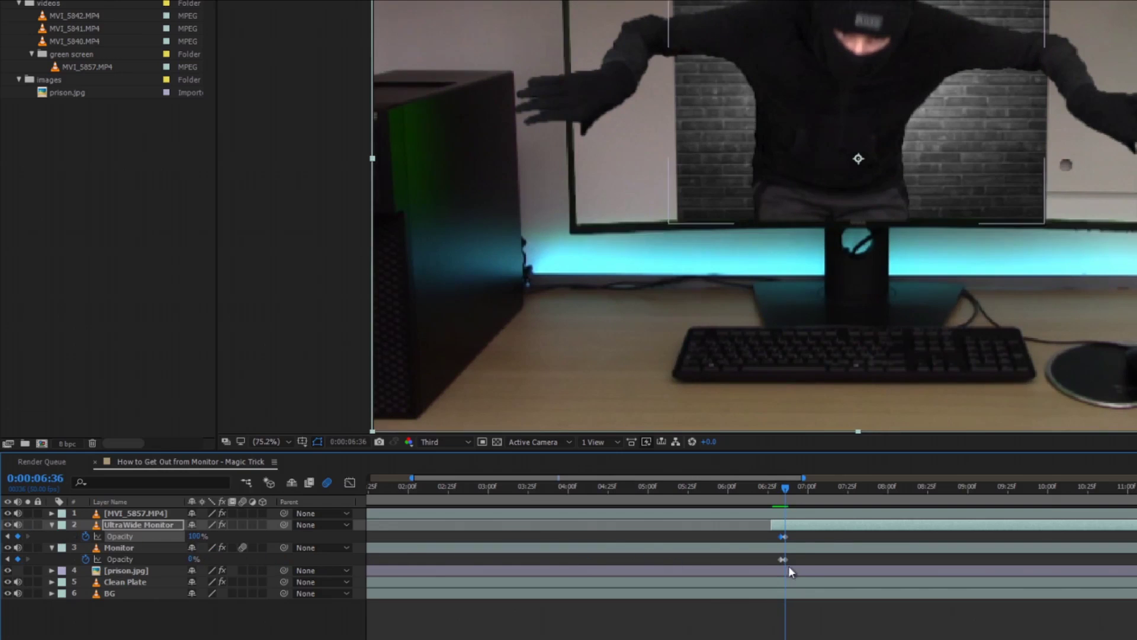
left_click_drag(784, 506, 762, 492)
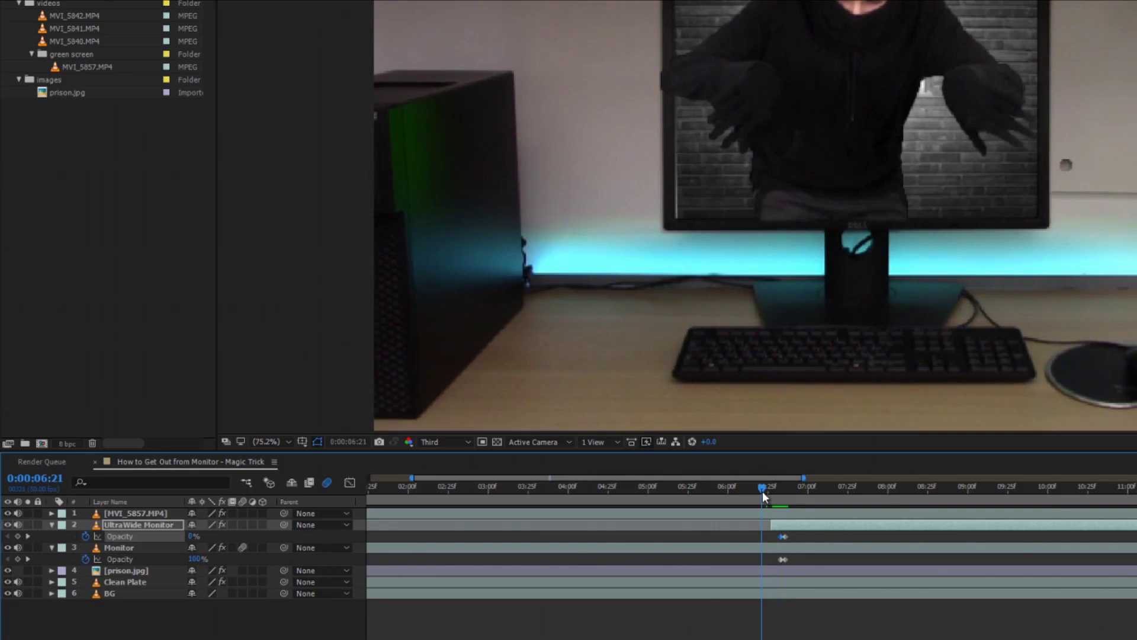
key("space")
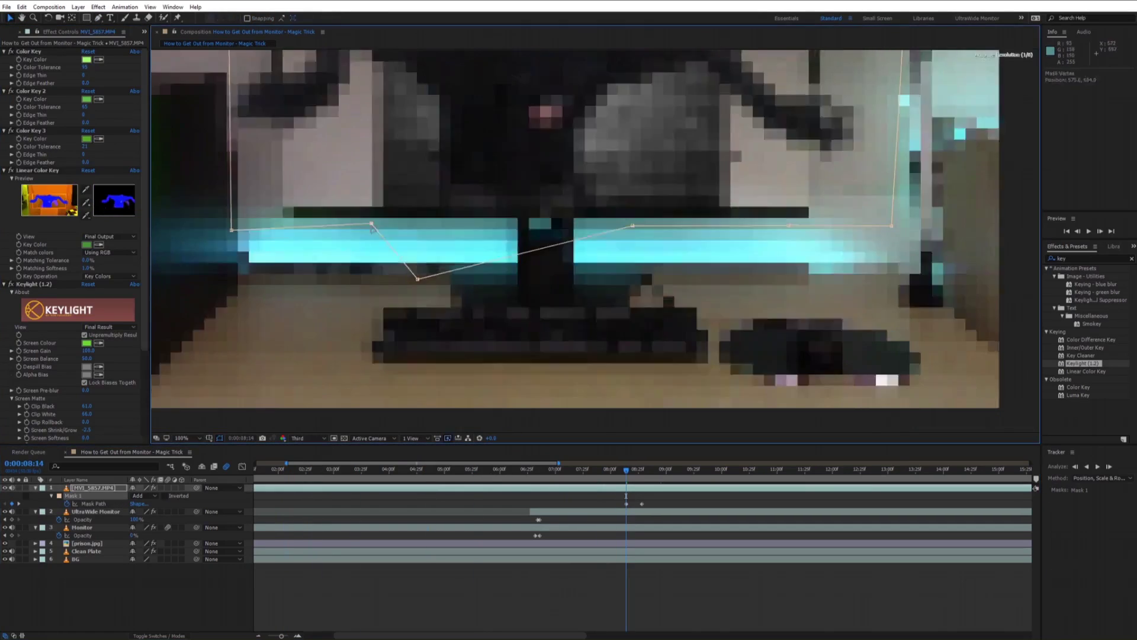
Jump the playhead back to an earlier frame of the shot.
left_click(469, 470)
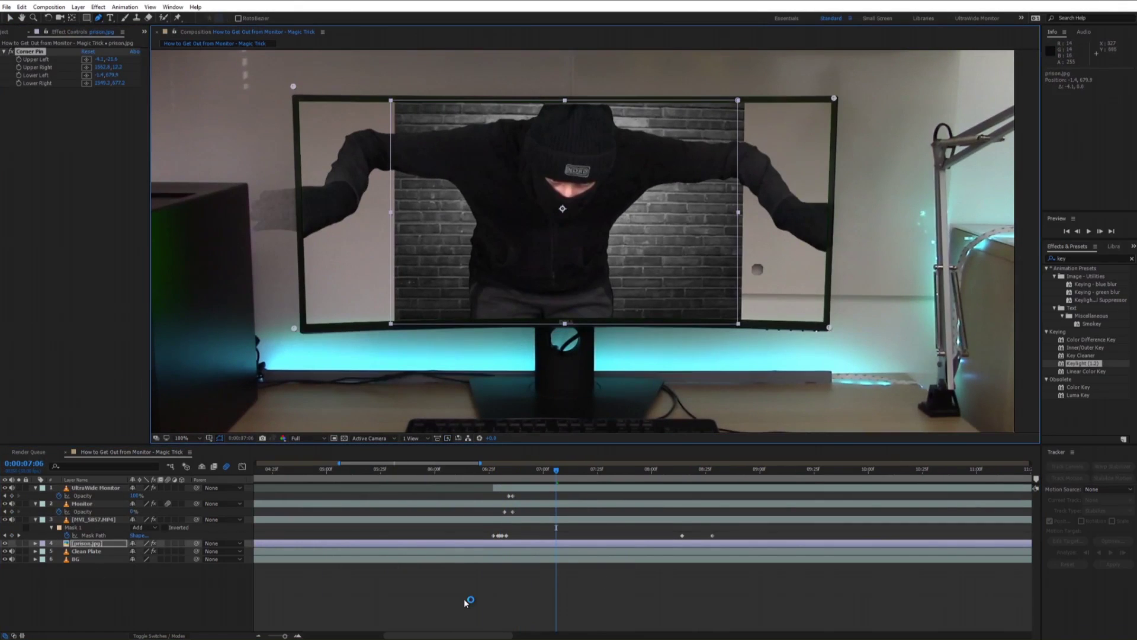
Add a new mask on prison.jpg and widen its left and right edges past the monitor swap.
key("ctrl+v")
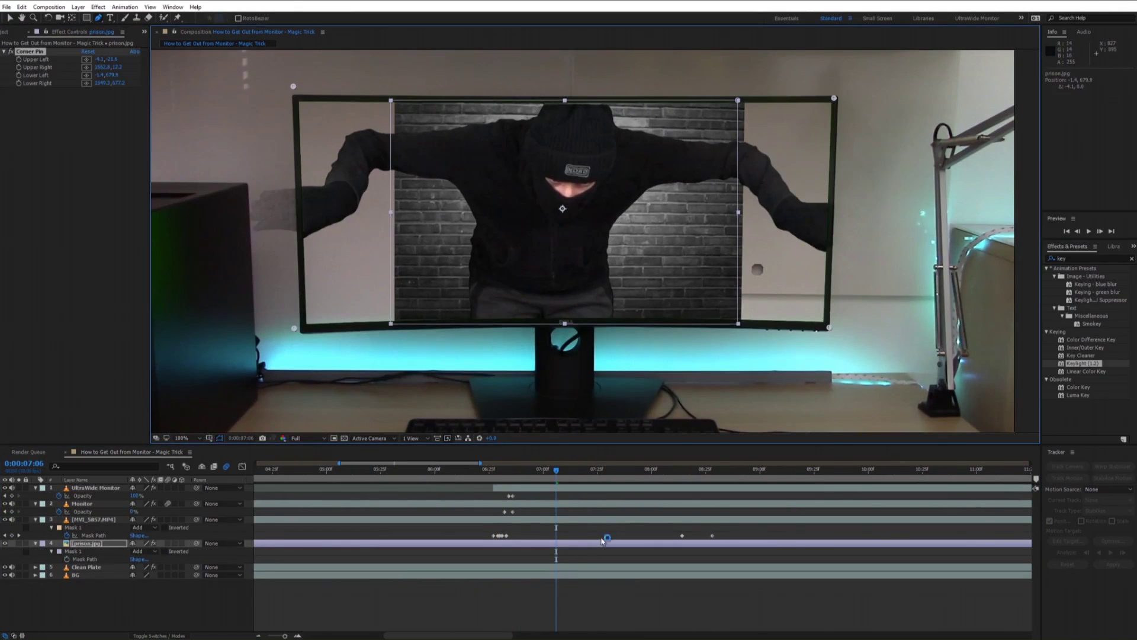
left_click(497, 478)
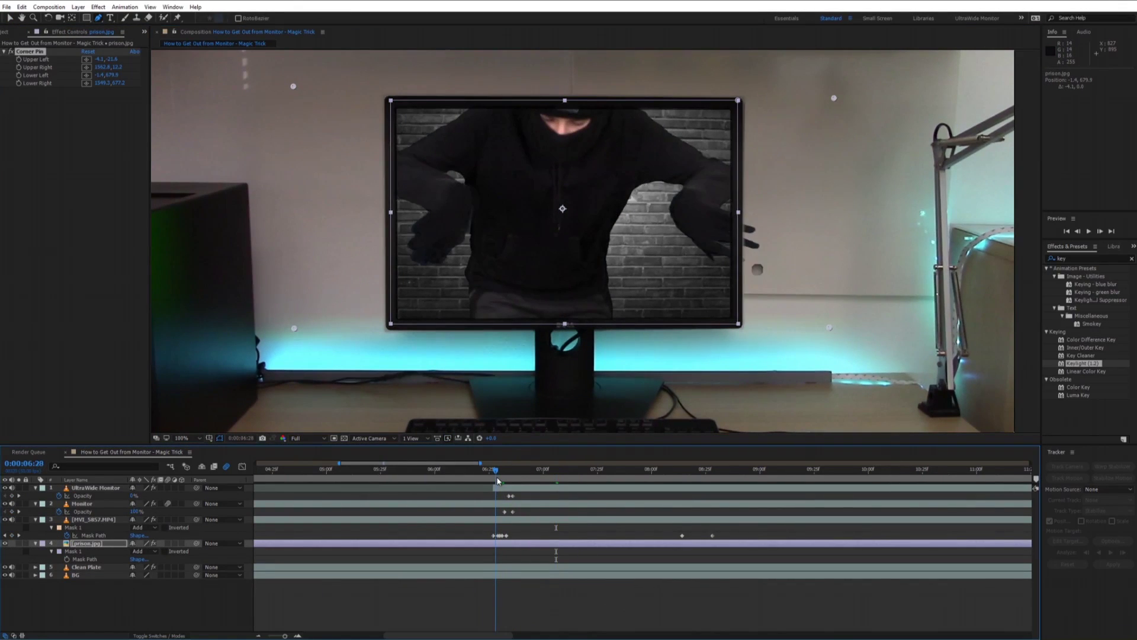
key("Page_Down")
key("Page_Down")
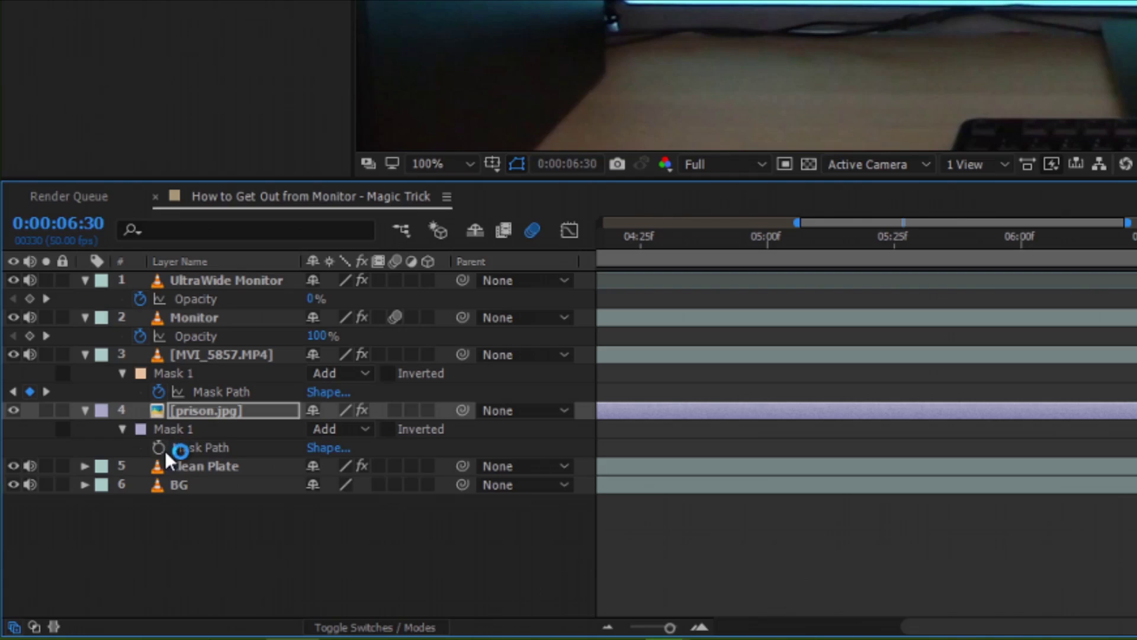
key("Page_Down")
key("Page_Down")
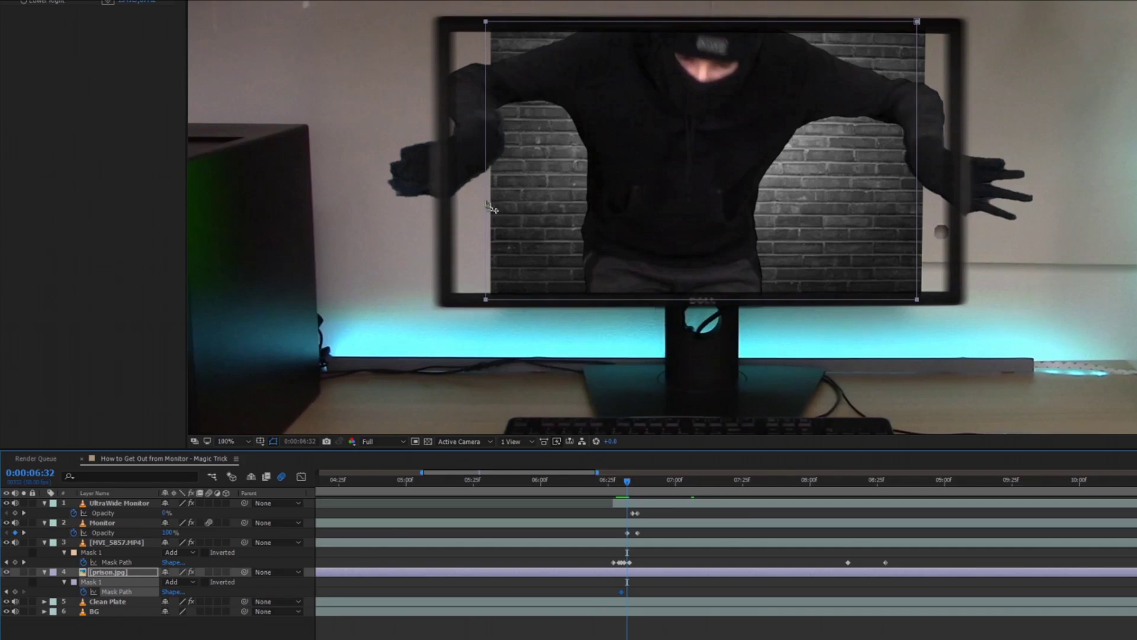
left_click_drag(486, 161, 445, 161)
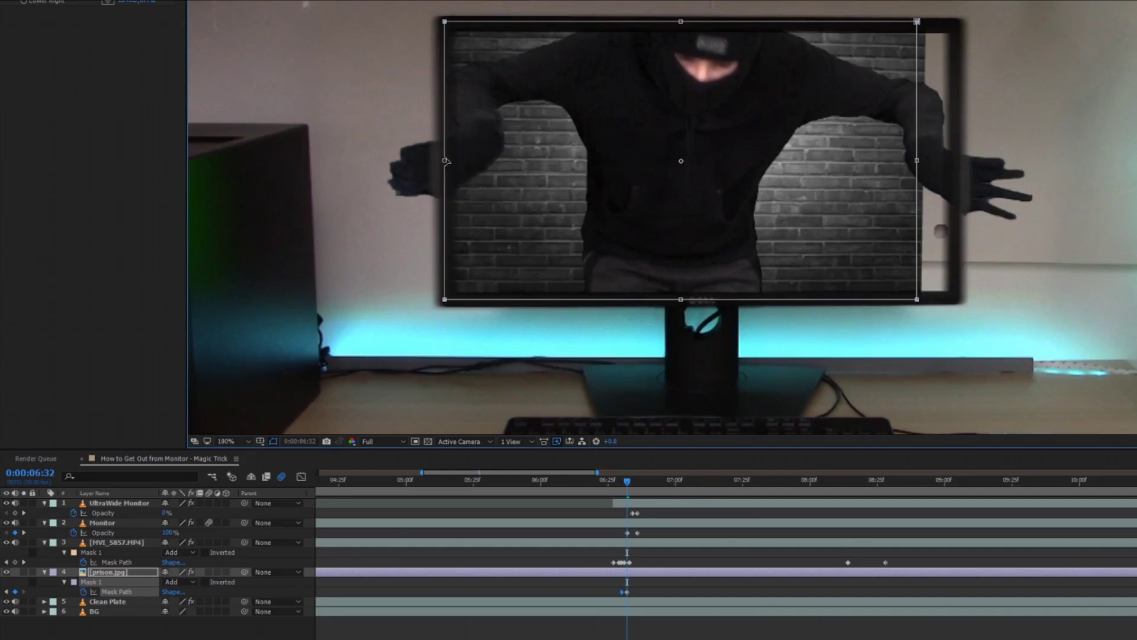
left_click_drag(917, 161, 956, 161)
On the next frame, stretch the brick-wall mask to fill the ultrawide screen.
key("Page_Down")
key("Page_Down")
key("Page_Down")
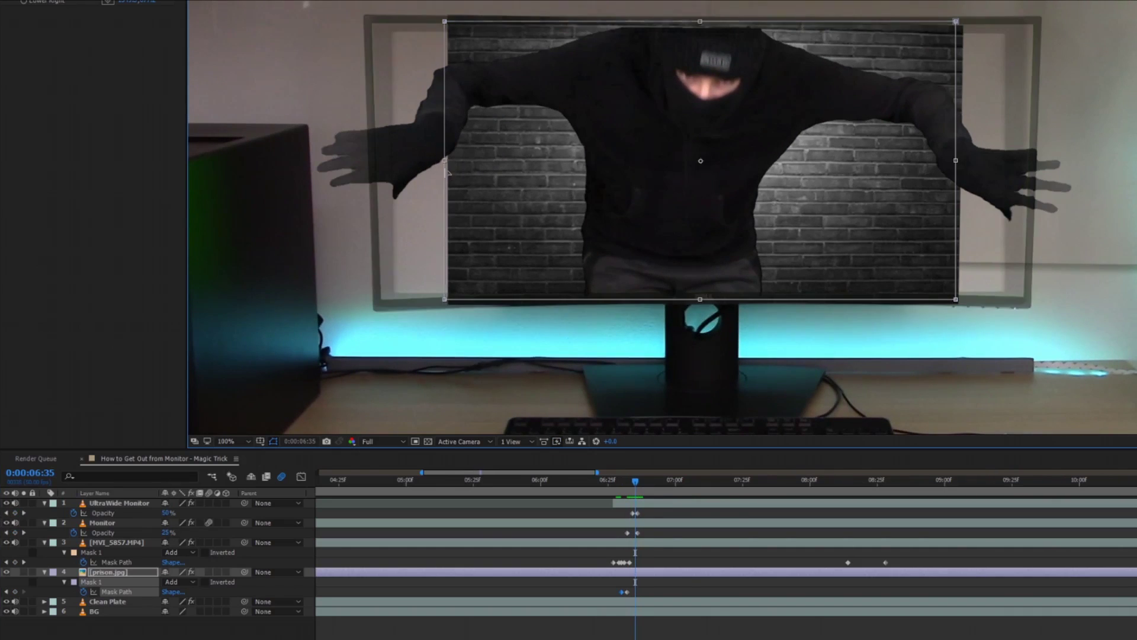
left_click_drag(448, 169, 372, 159)
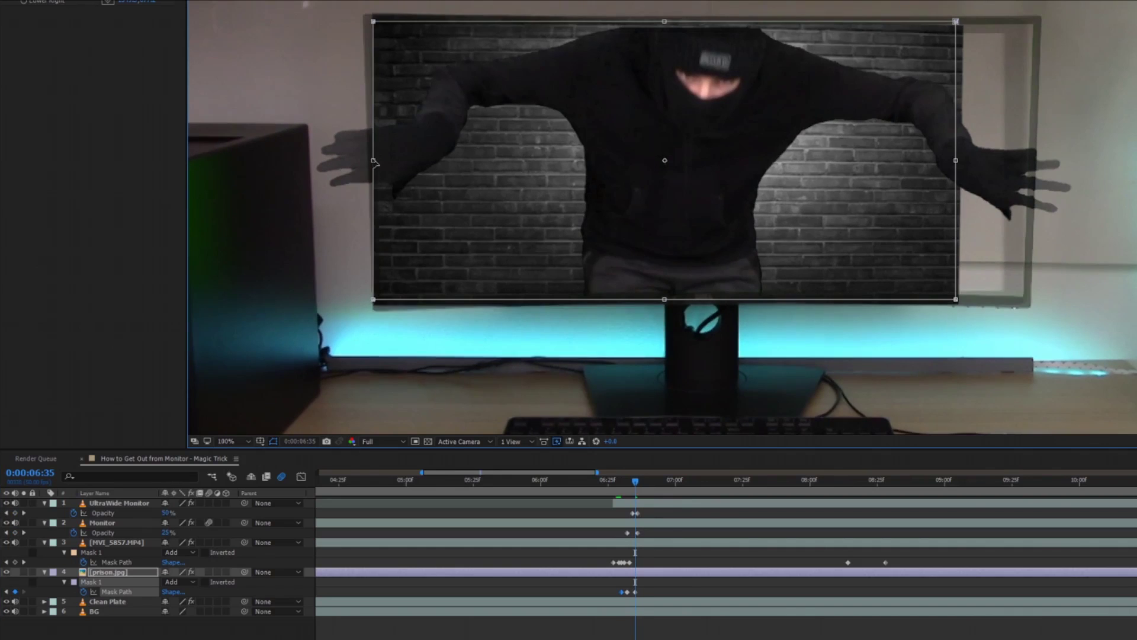
left_click_drag(989, 165, 1039, 163)
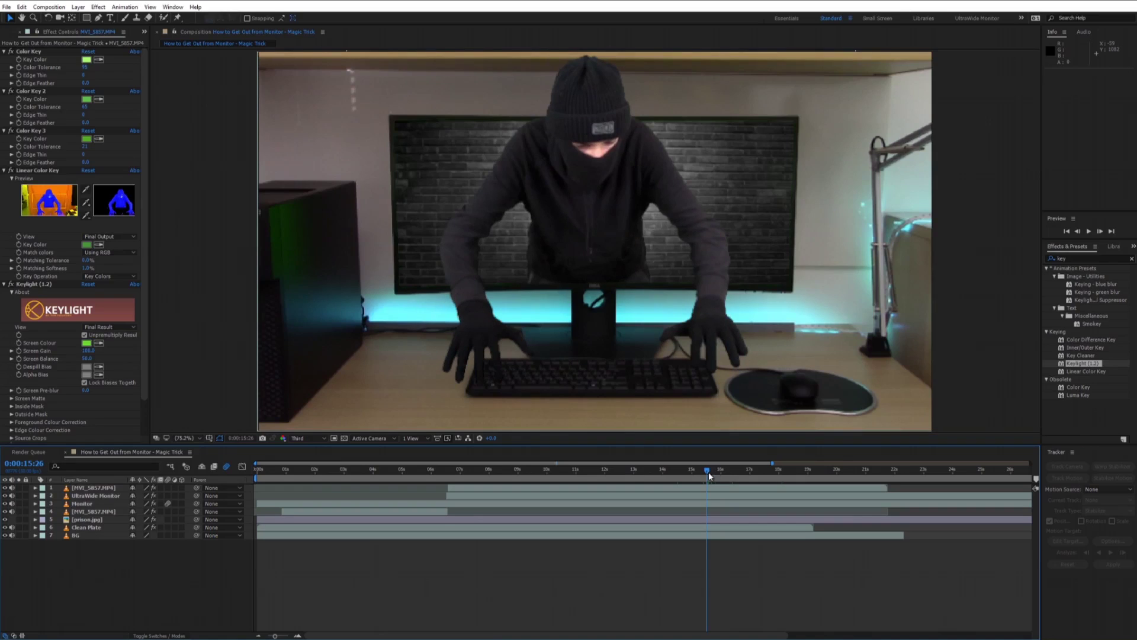
End the work area at 0:00:15:26 and trim the composition to the work area.
key("n")
right_click(700, 478)
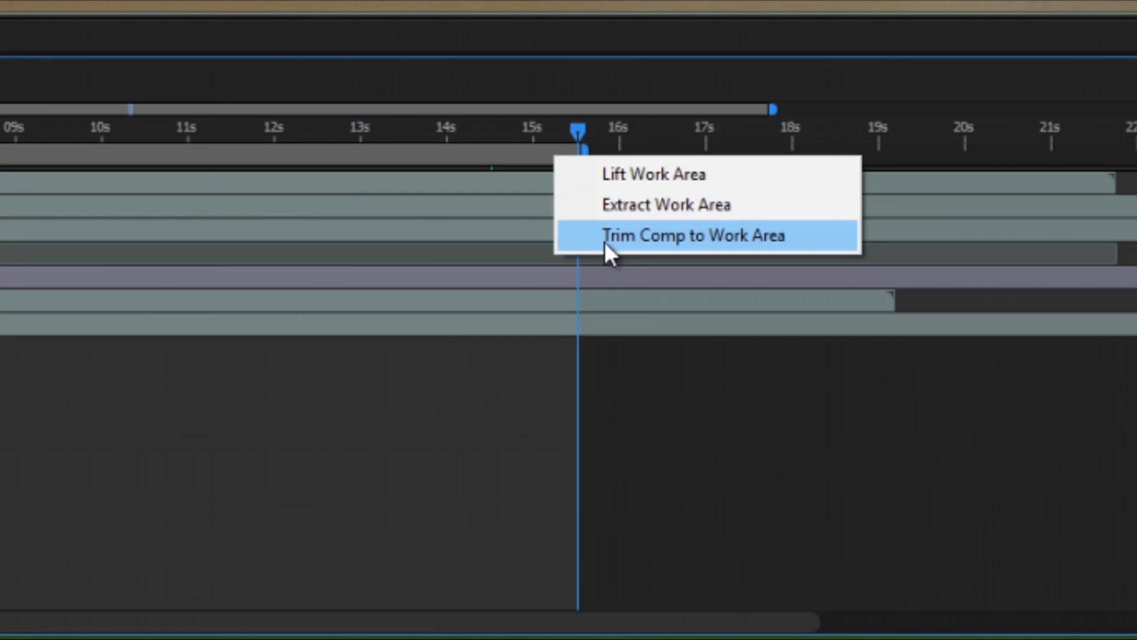
left_click(715, 507)
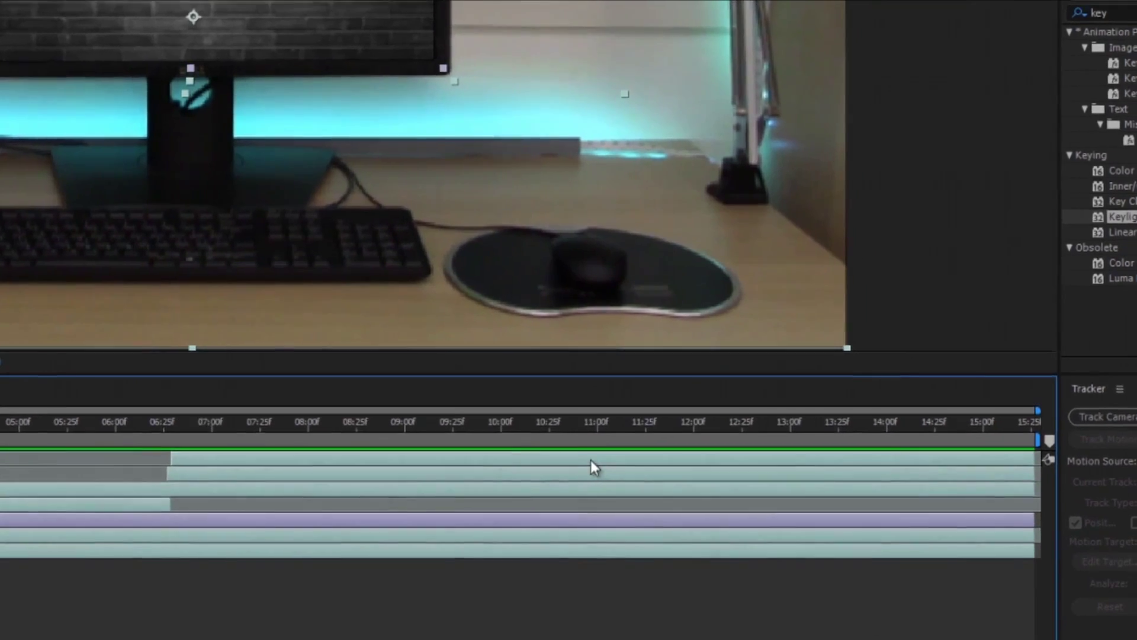
Pre-compose all selected layers into Pre-comp 1.
right_click(646, 430)
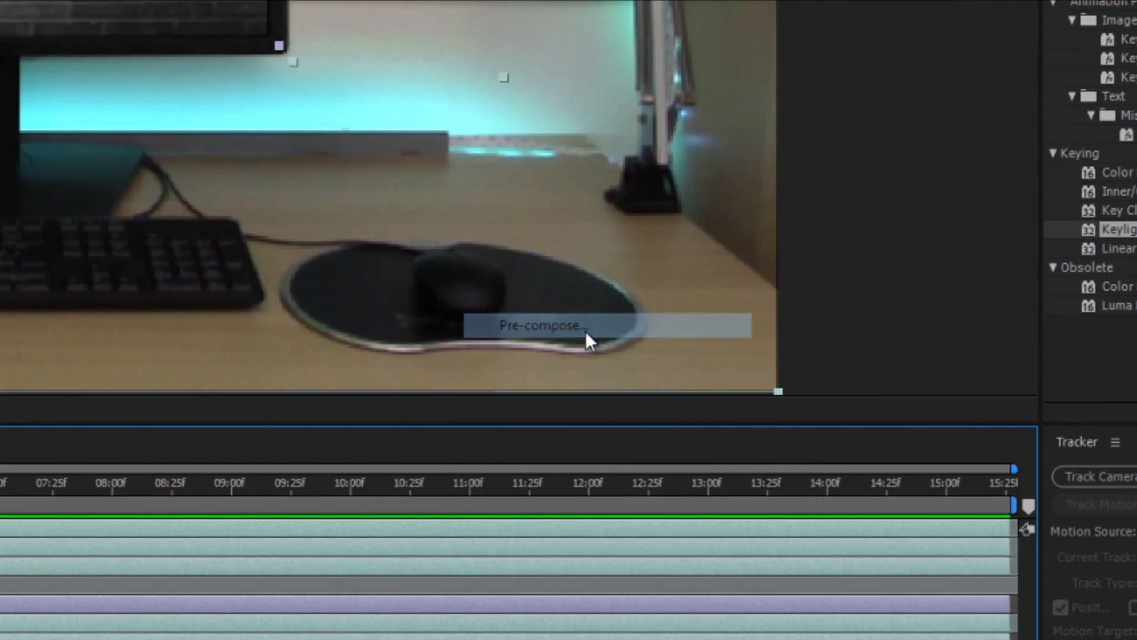
left_click(585, 330)
left_click(678, 496)
type("l")
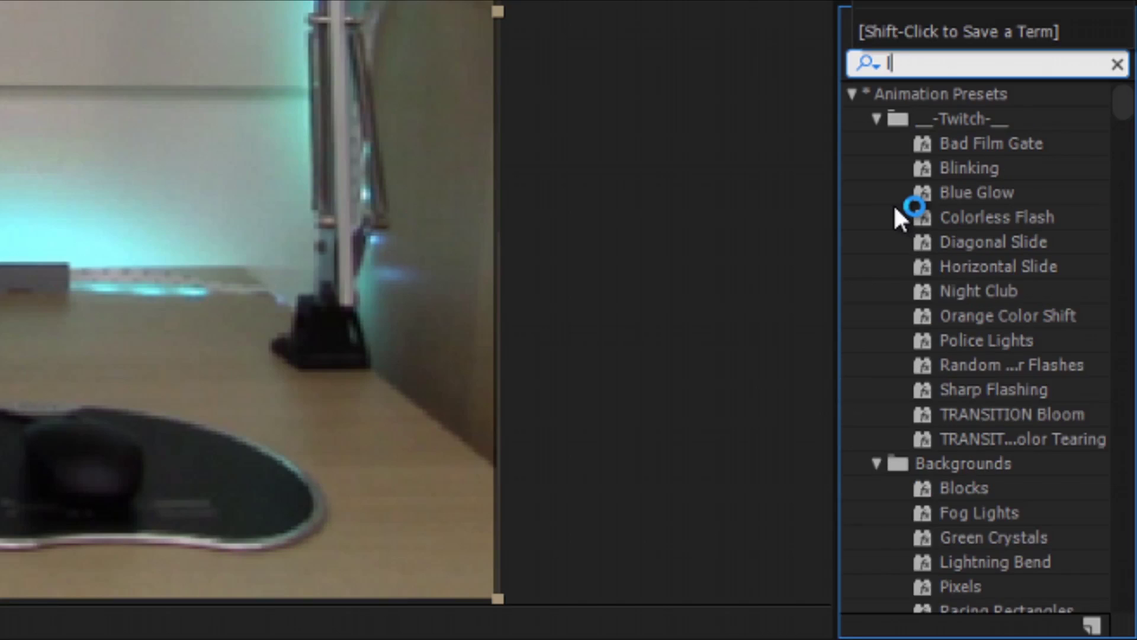
Apply Lumetri Color to Pre-comp 1 and set the preview to full resolution.
type("umetr")
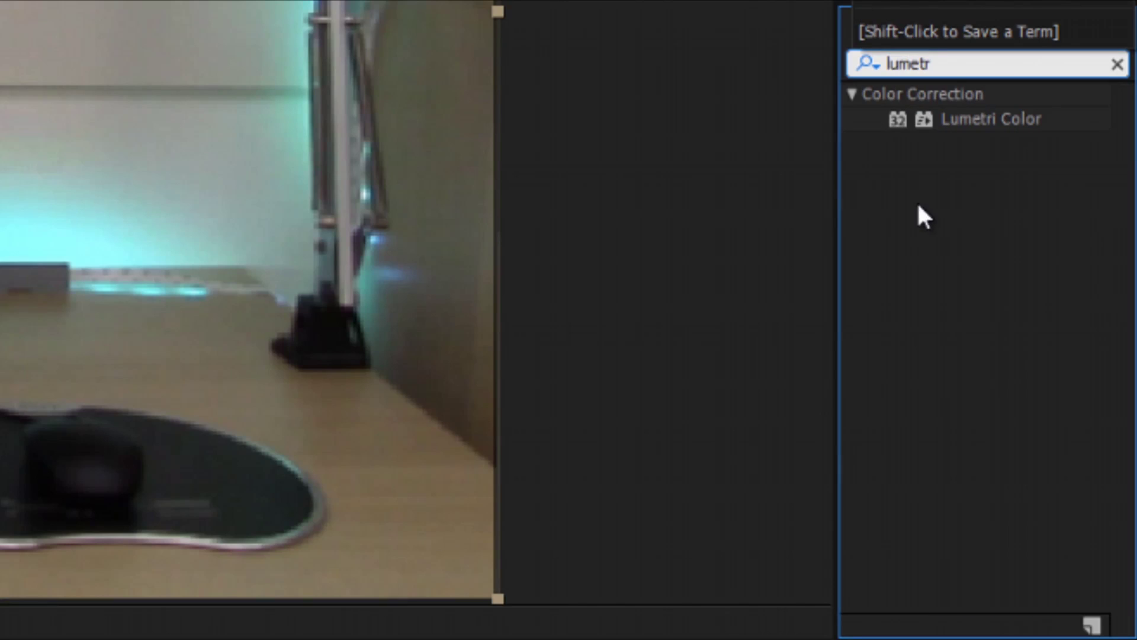
double_click(990, 119)
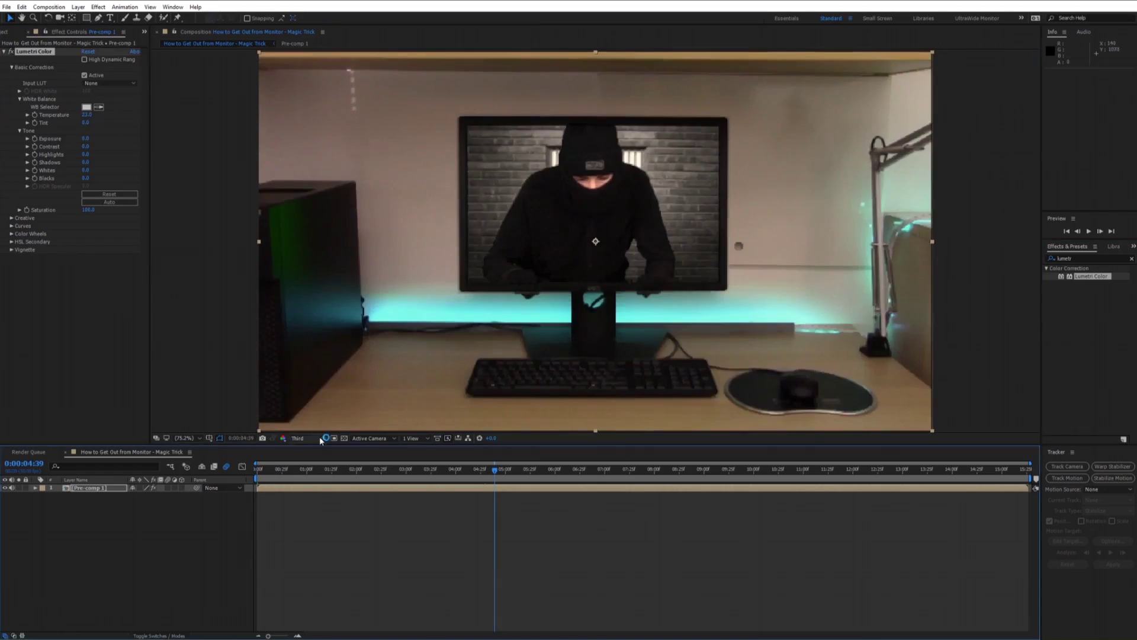
left_click(322, 438)
left_click(302, 449)
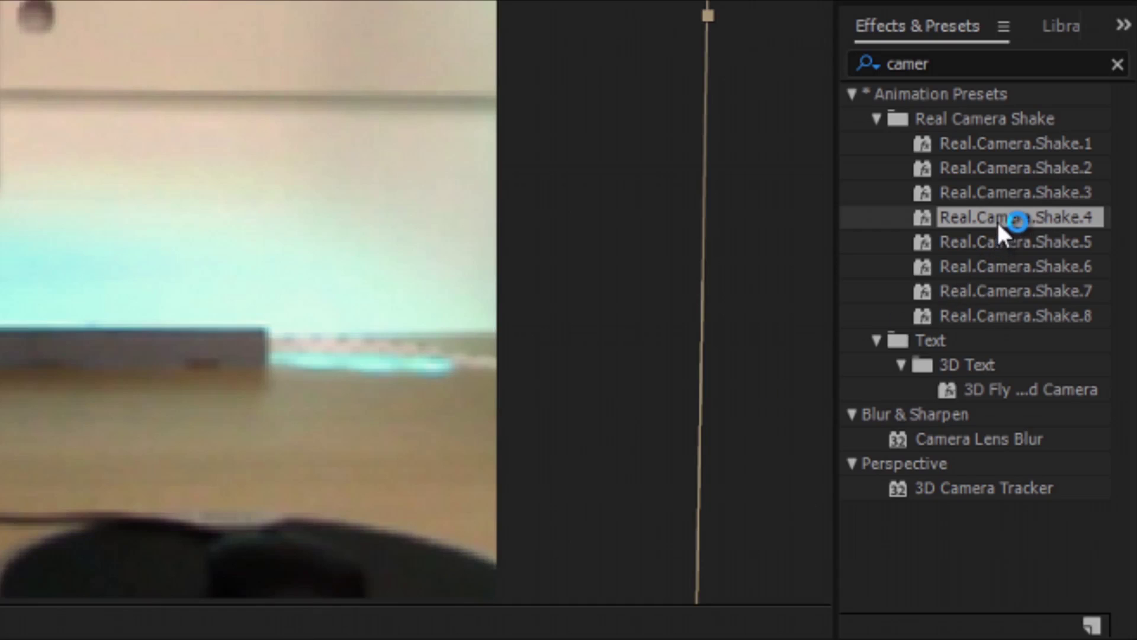
Apply the Real.Camera.Shake.4 preset to the composite layer and preview the shake.
left_click_drag(999, 223, 503, 488)
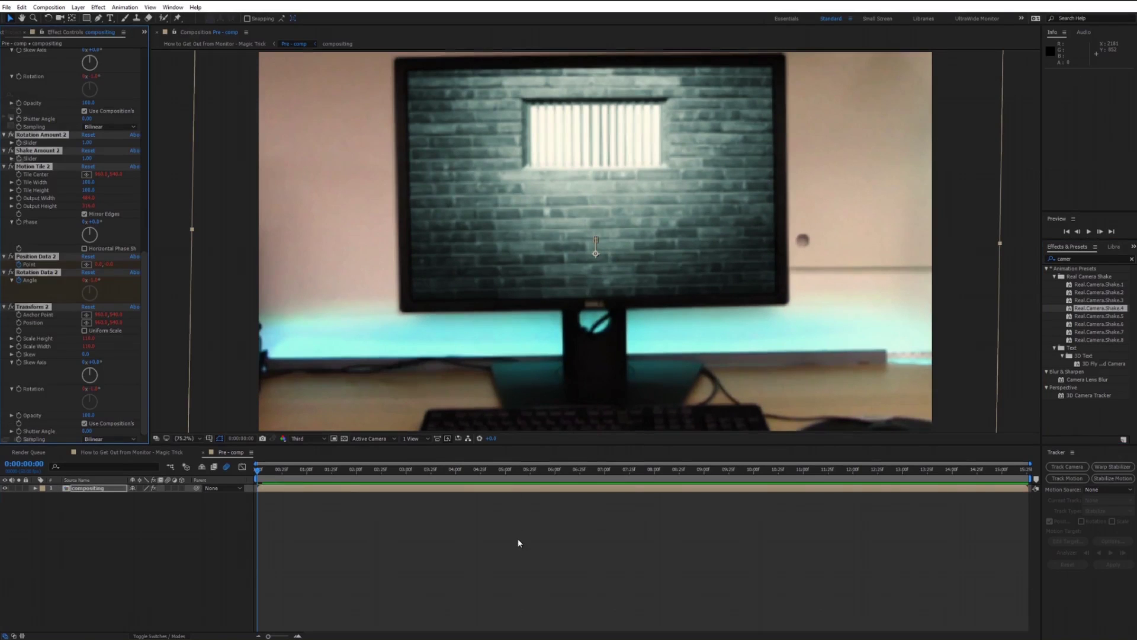
key("space")
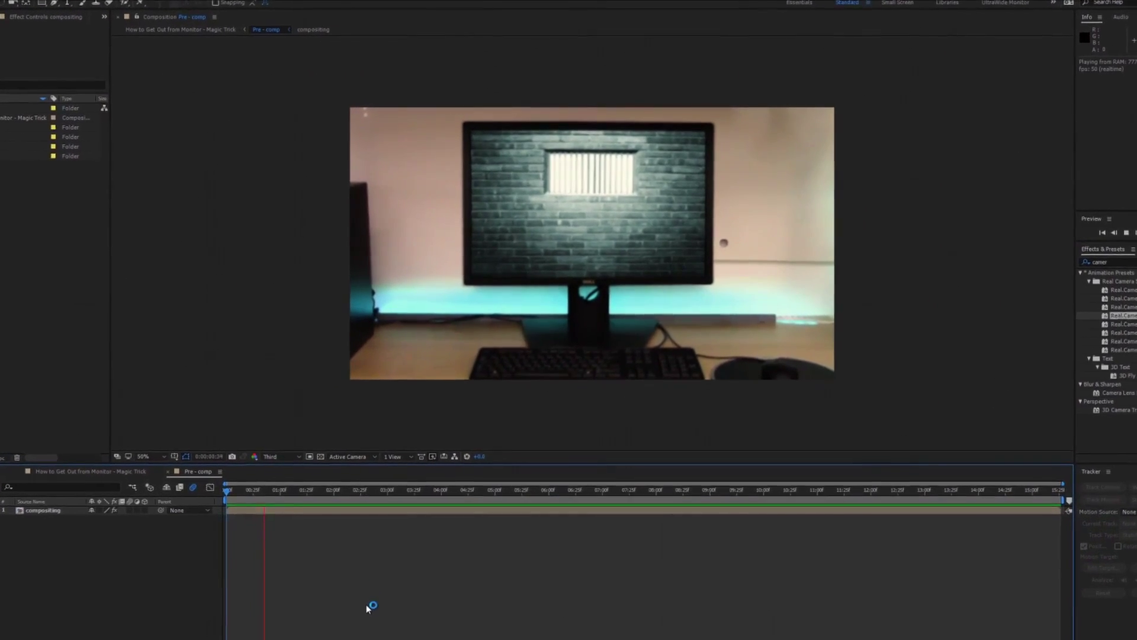